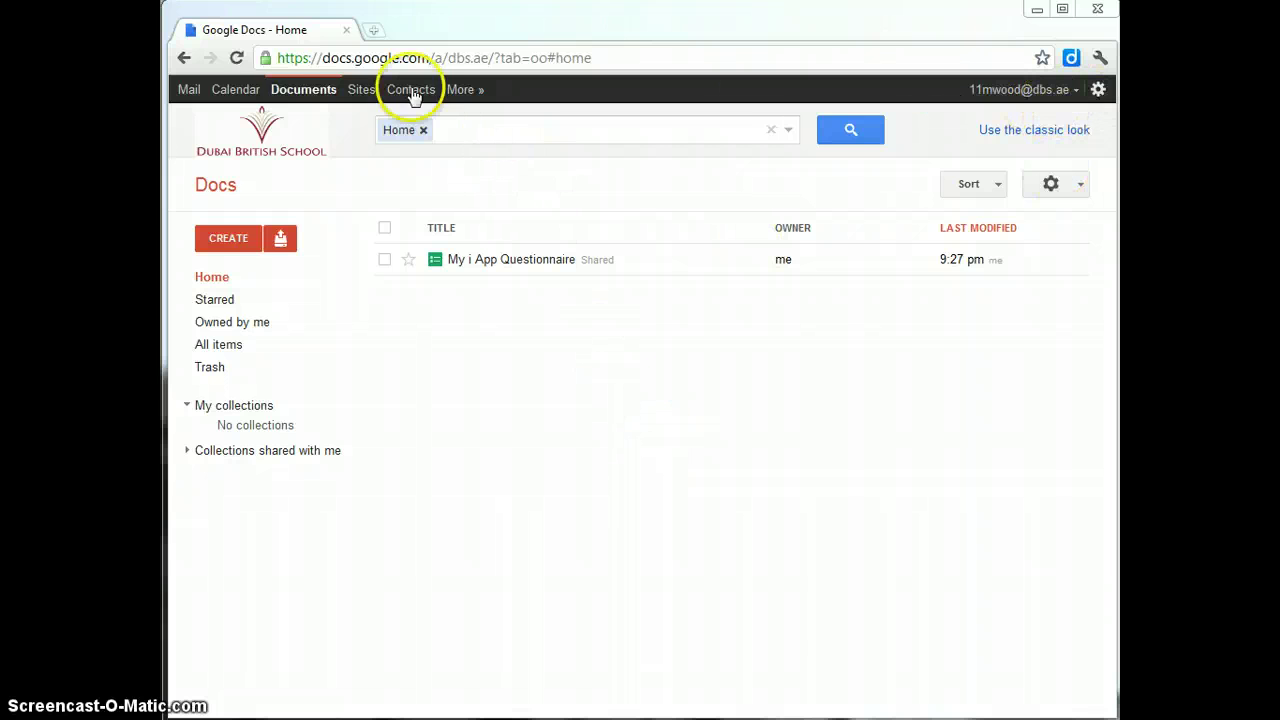
Open 'My i App Questionnaire' in a new tab from the Docs Home list
left_click(303, 92)
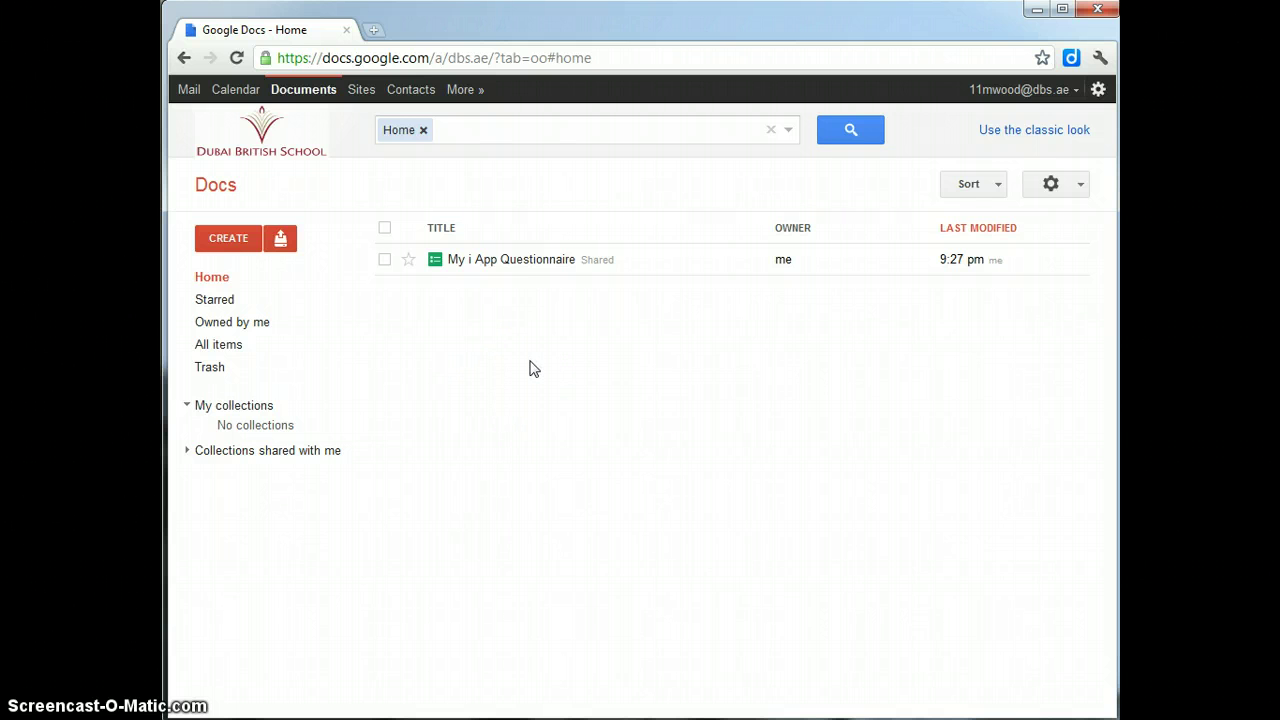
left_click(470, 262)
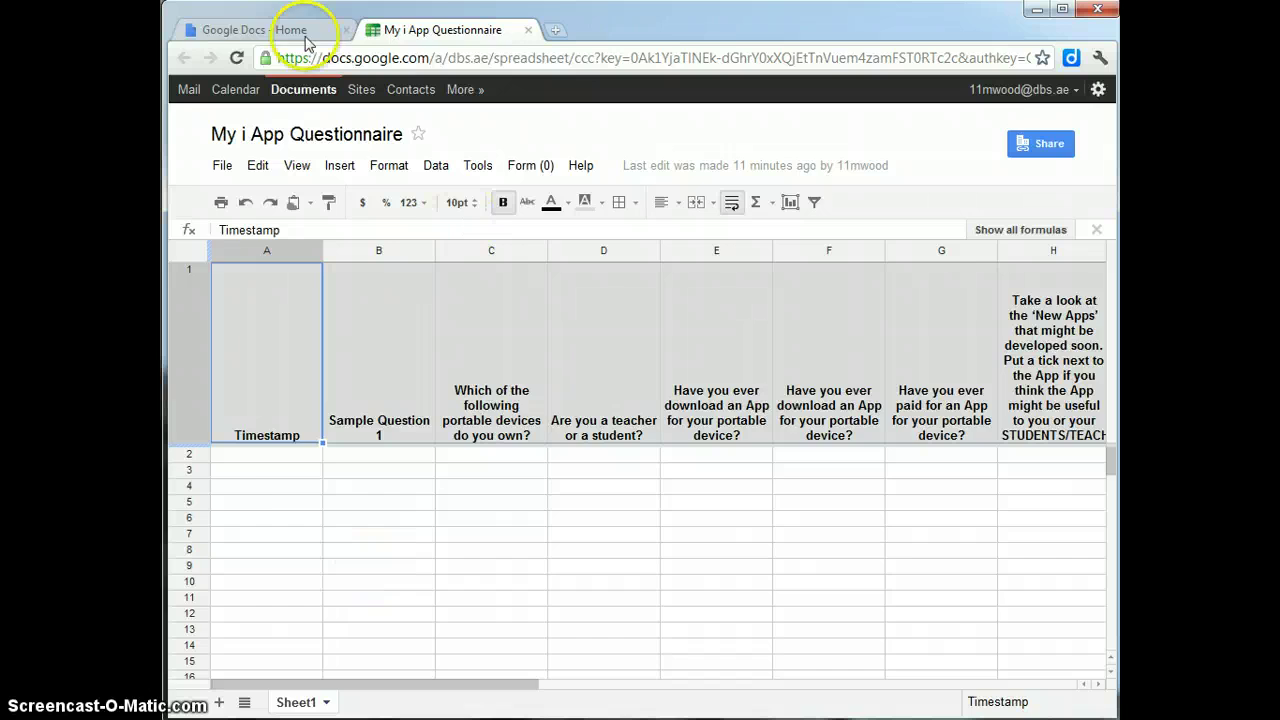
left_click(220, 30)
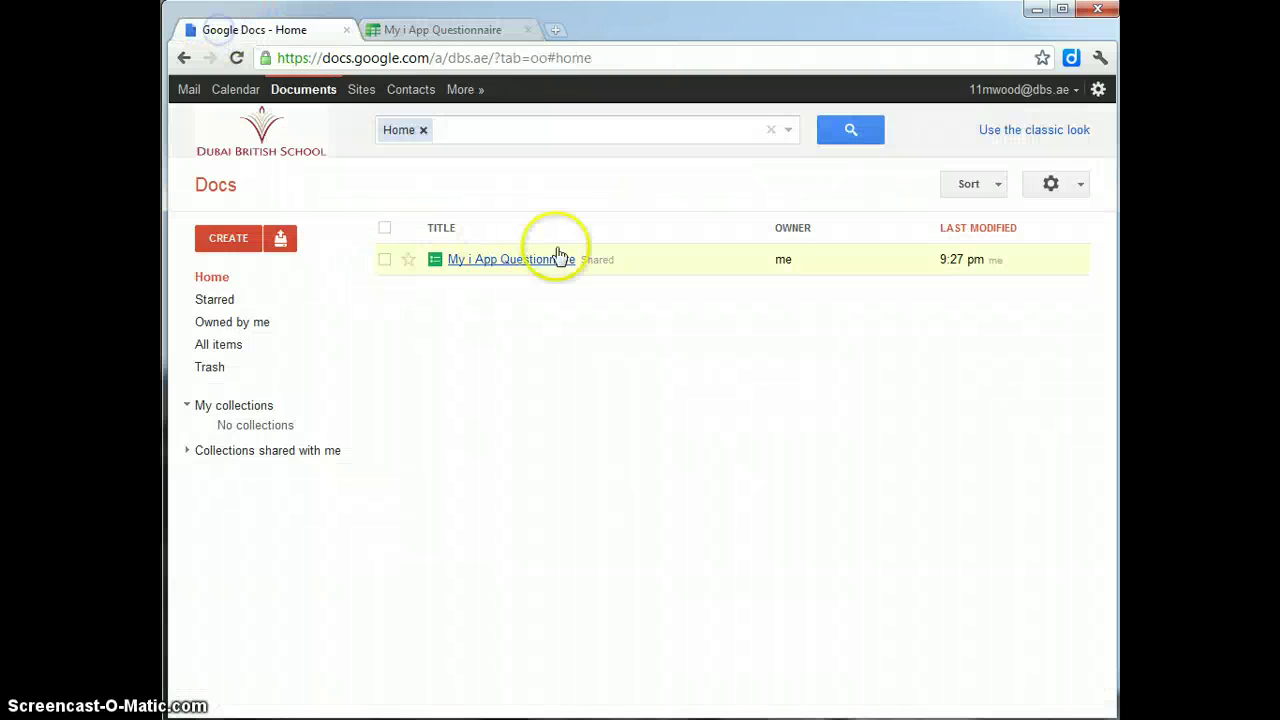
left_click(418, 31)
left_click(280, 454)
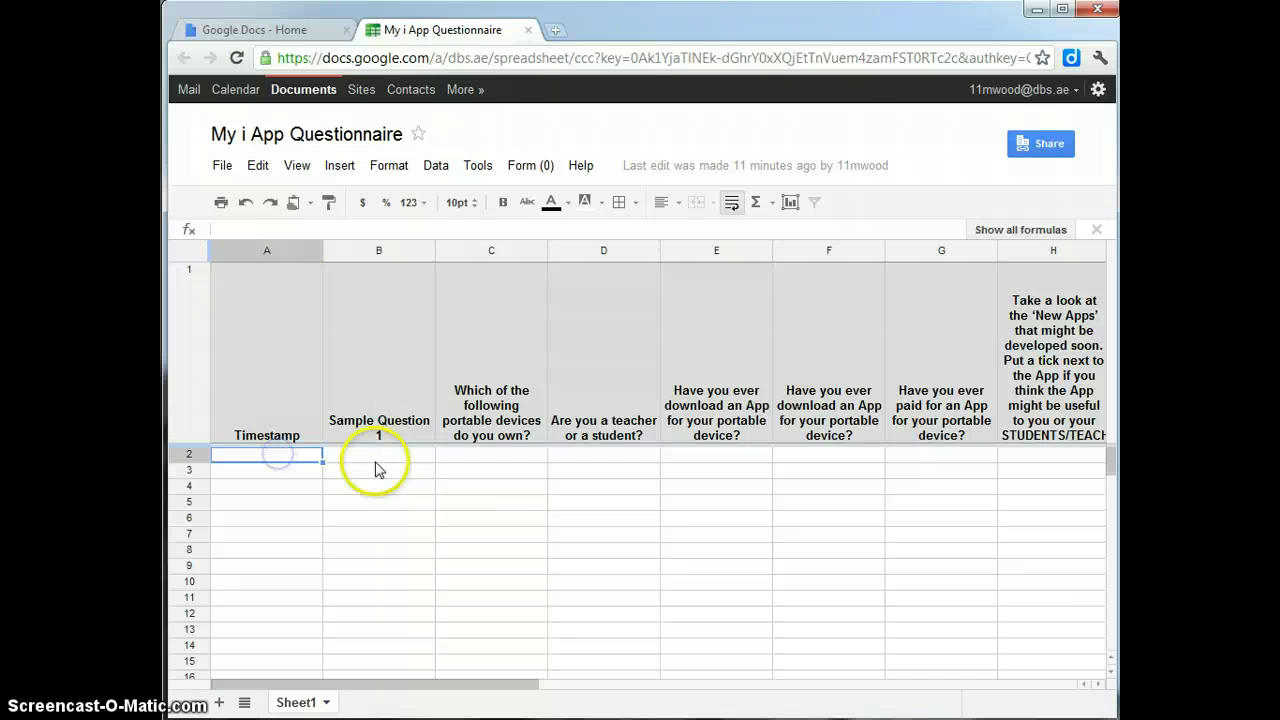
left_click(371, 462)
left_click(481, 466)
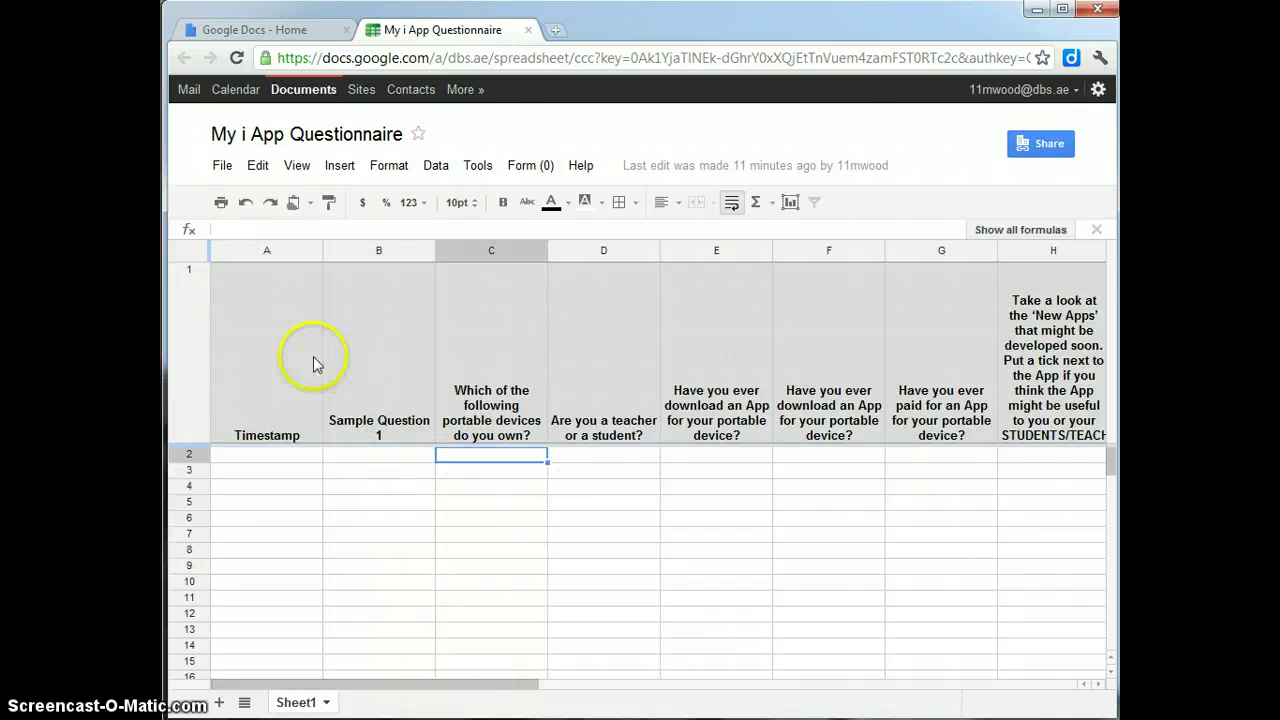
scroll(354, 363, "down", 1)
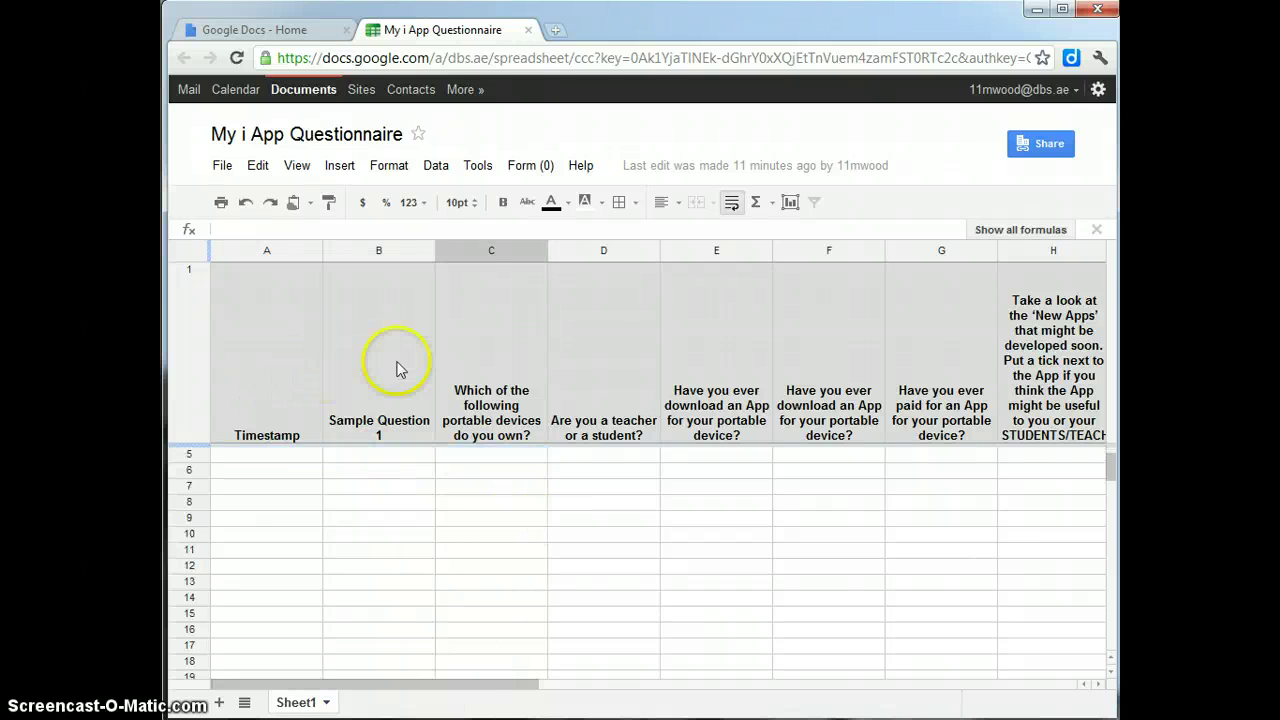
left_click(493, 441)
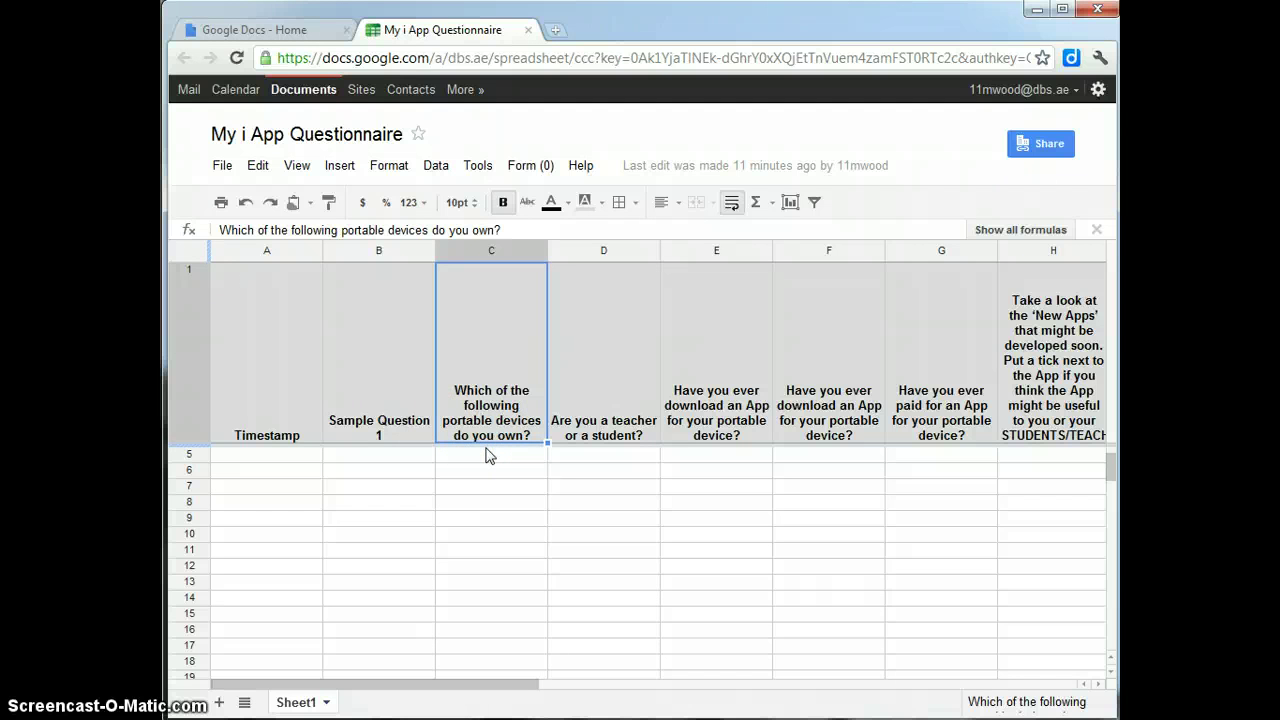
left_click(582, 428)
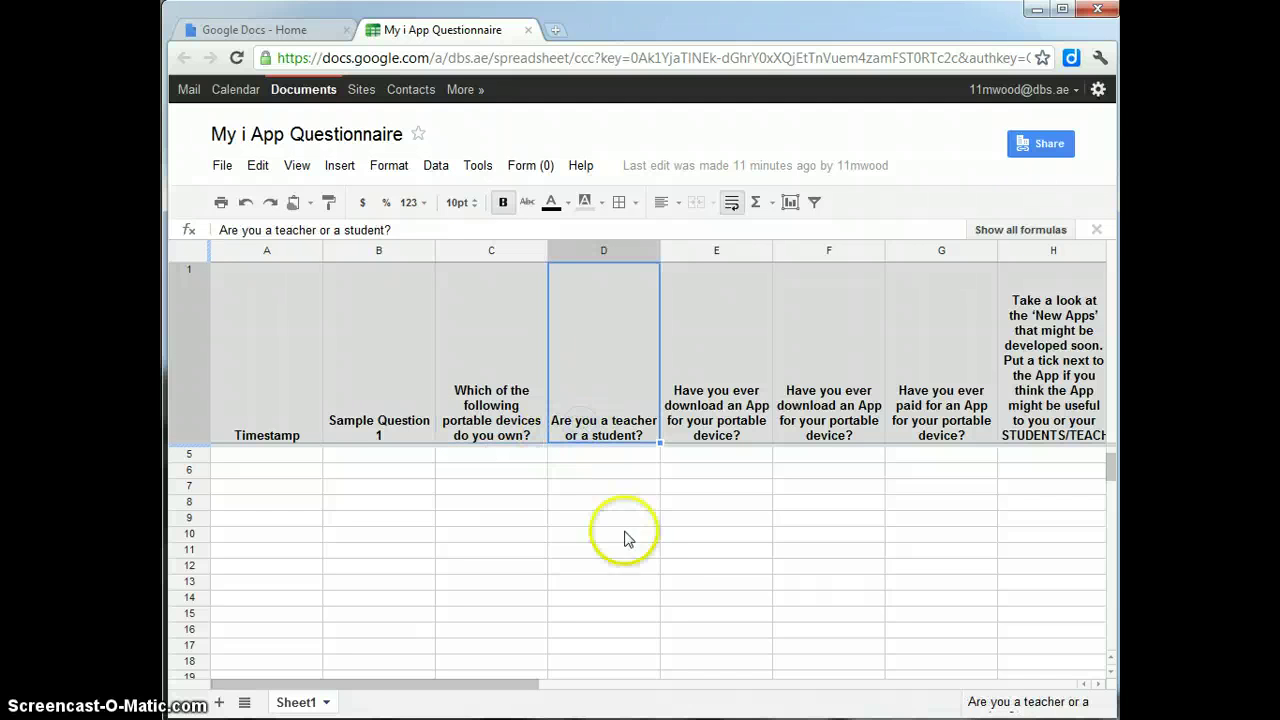
left_click(712, 415)
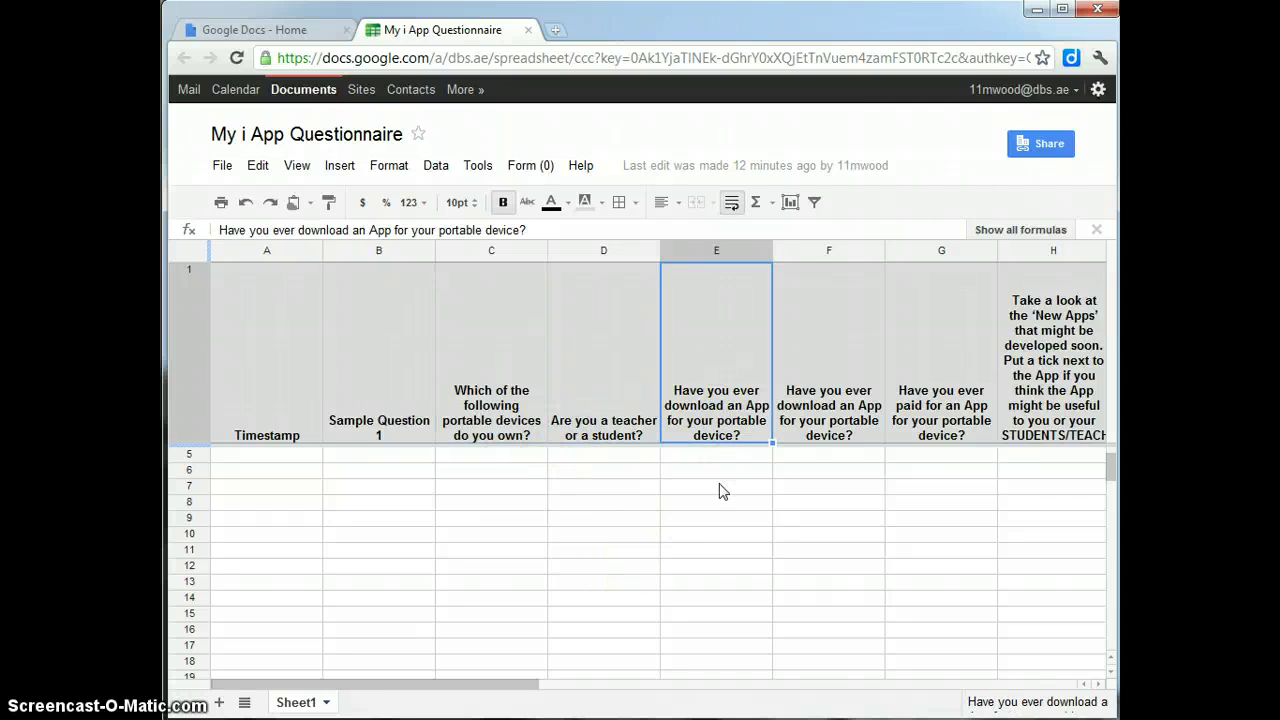
scroll(666, 586, "up", 1)
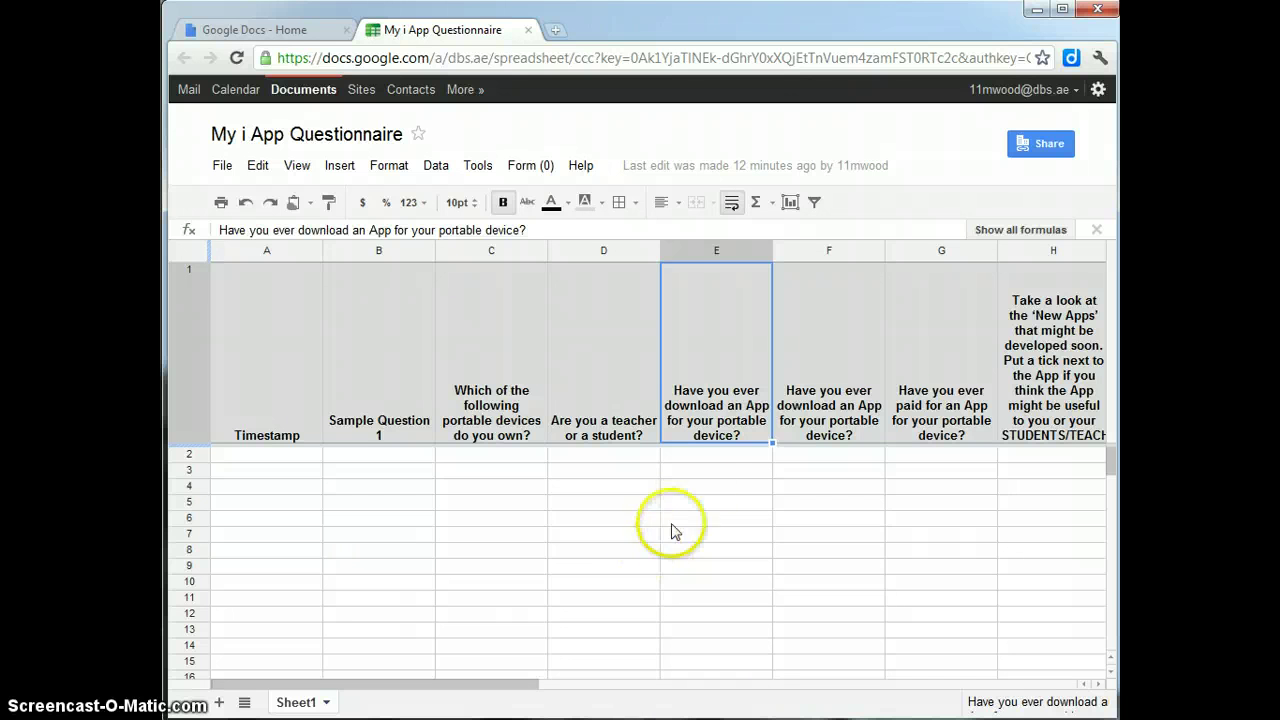
Open the form editor via Form > Edit form and enlarge its window
left_click(530, 168)
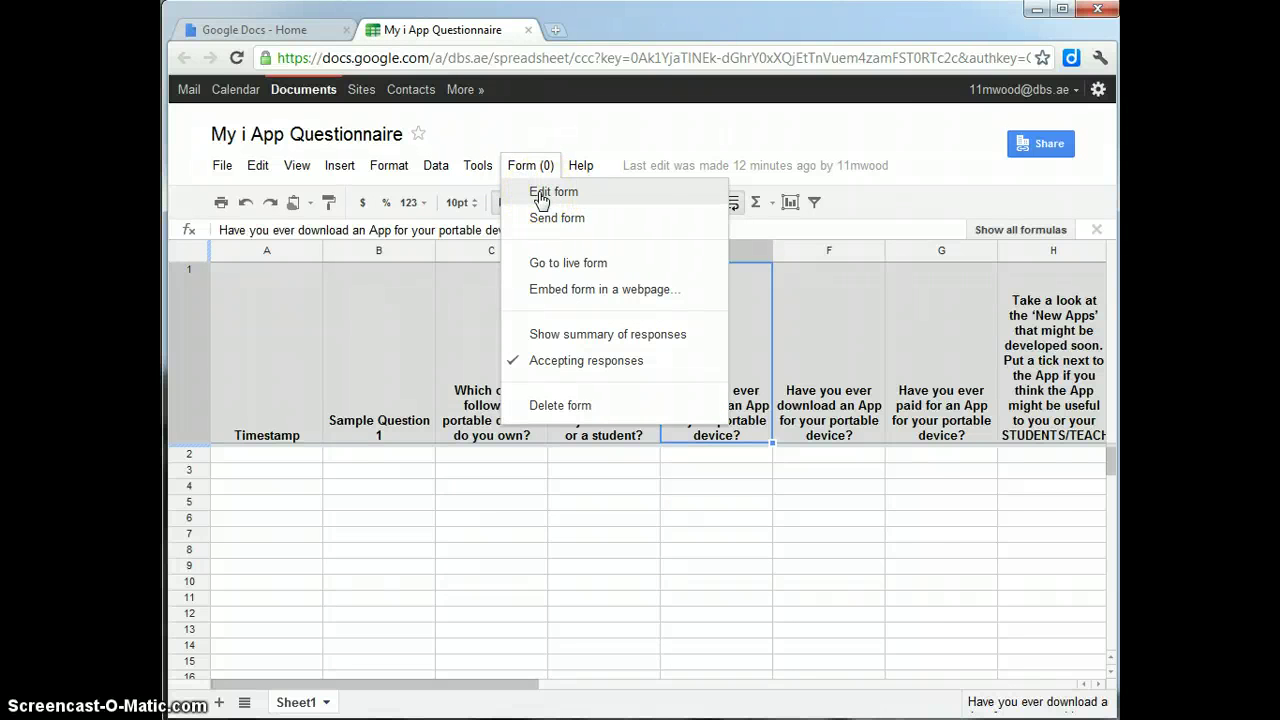
left_click(540, 197)
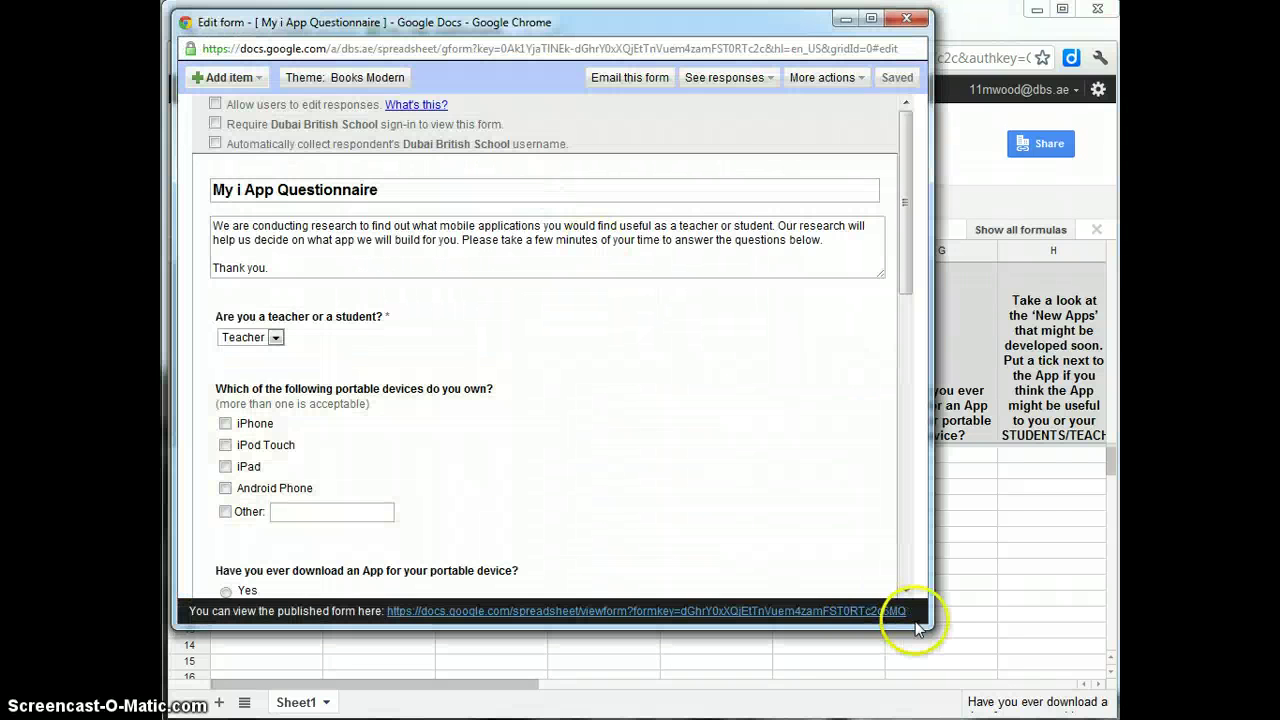
left_click_drag(924, 622, 1113, 711)
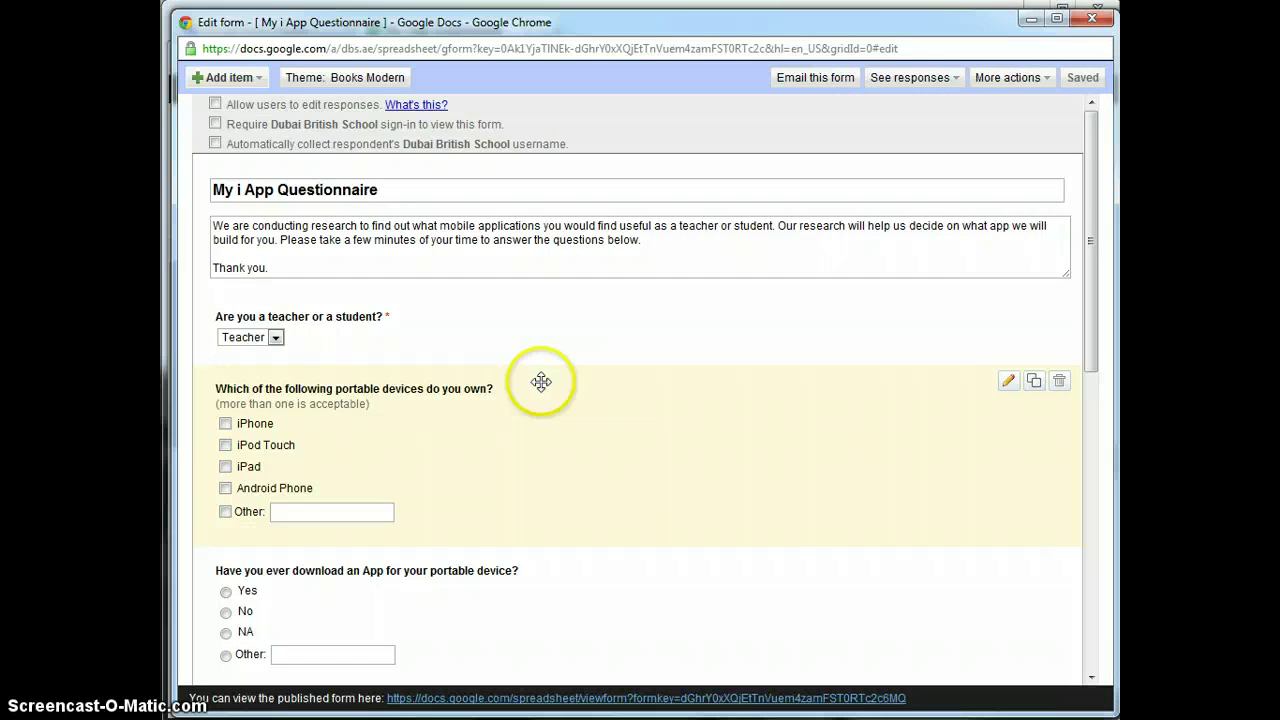
Scroll through the form's questions, finding two copies of the app-download question
left_click(1093, 187)
mouse_move(1093, 187)
left_mouse_down()
mouse_move(1087, 221)
mouse_move(1089, 142)
mouse_move(1095, 185)
left_mouse_up()
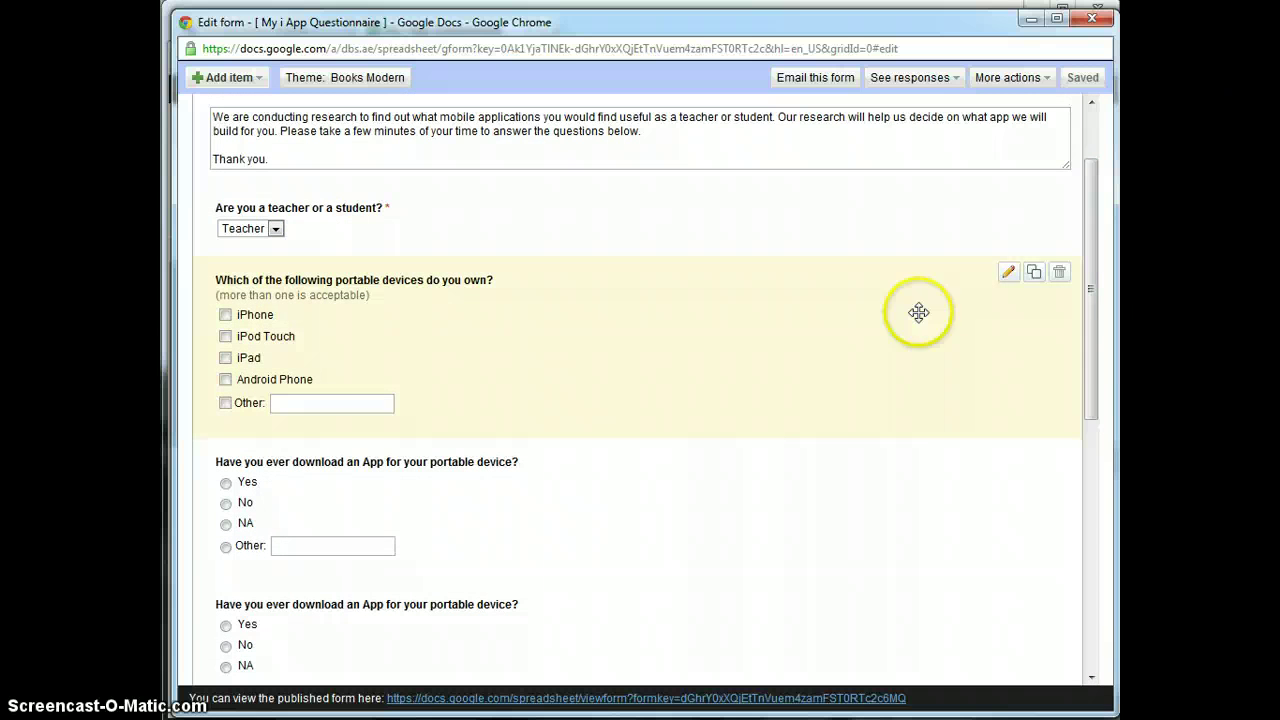
left_click_drag(1091, 263, 1070, 335)
scroll(794, 349, "down", 1)
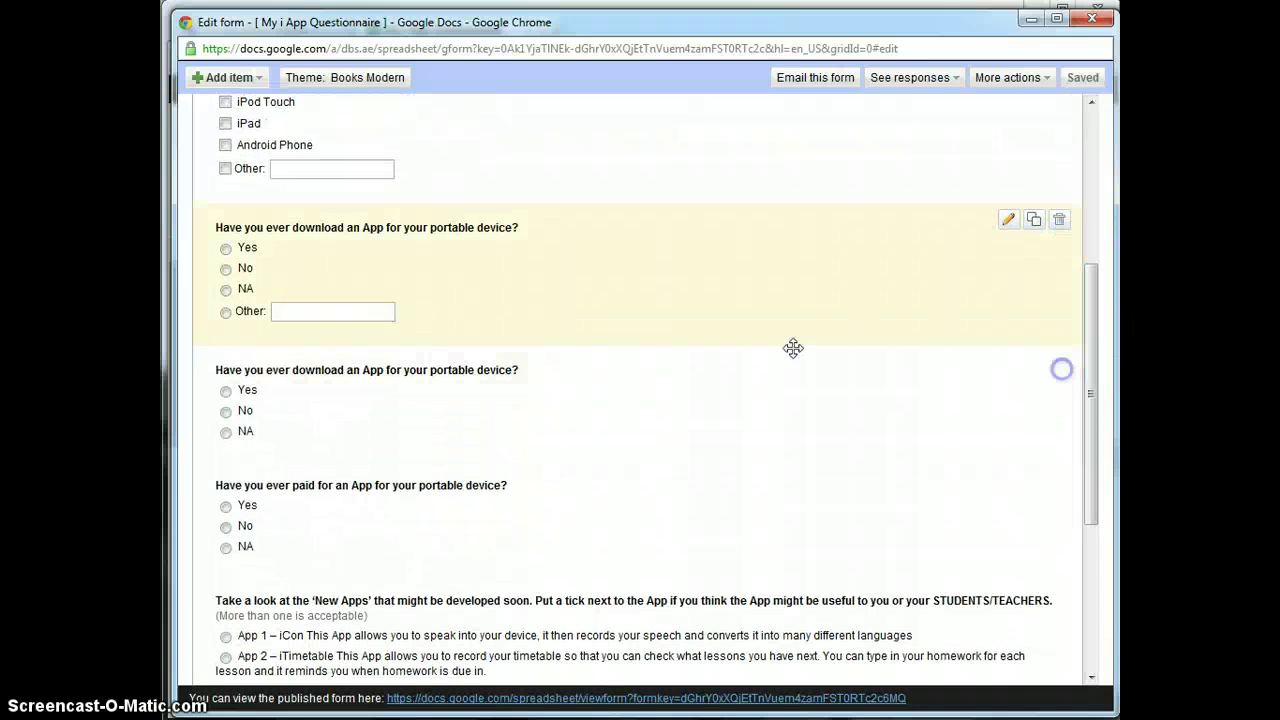
scroll(537, 254, "down", 1)
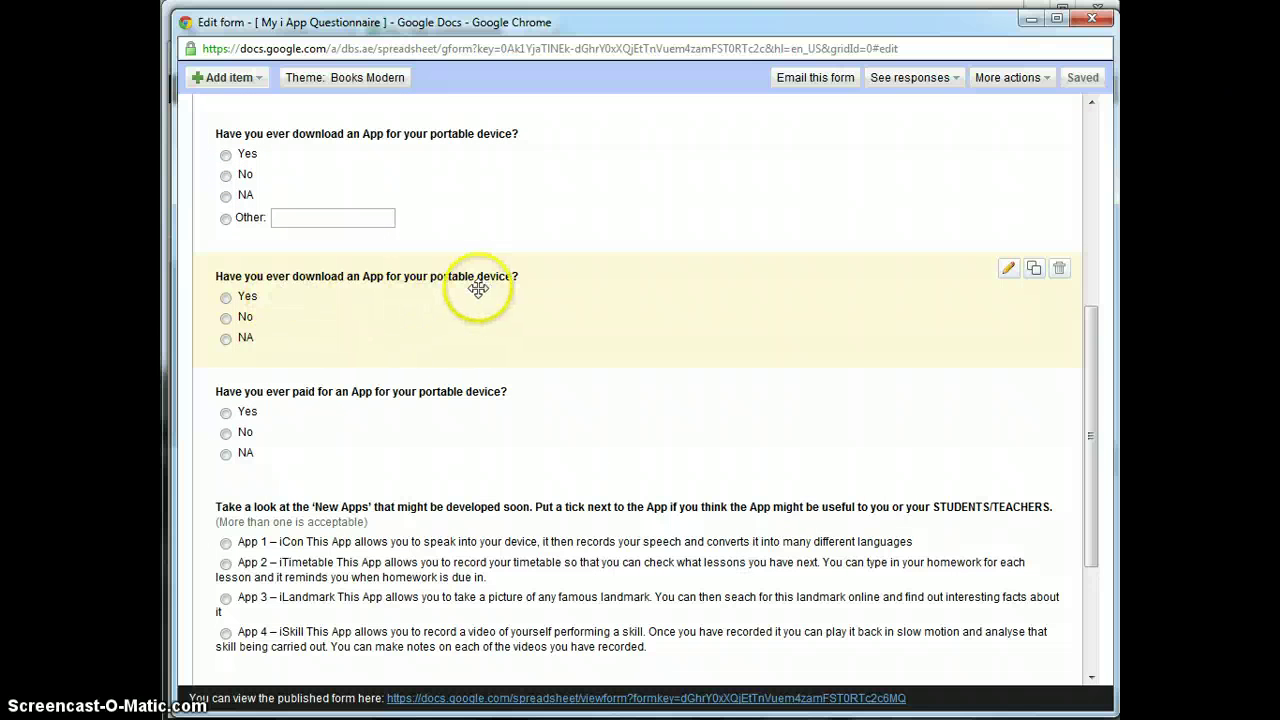
left_click_drag(1097, 358, 1090, 308)
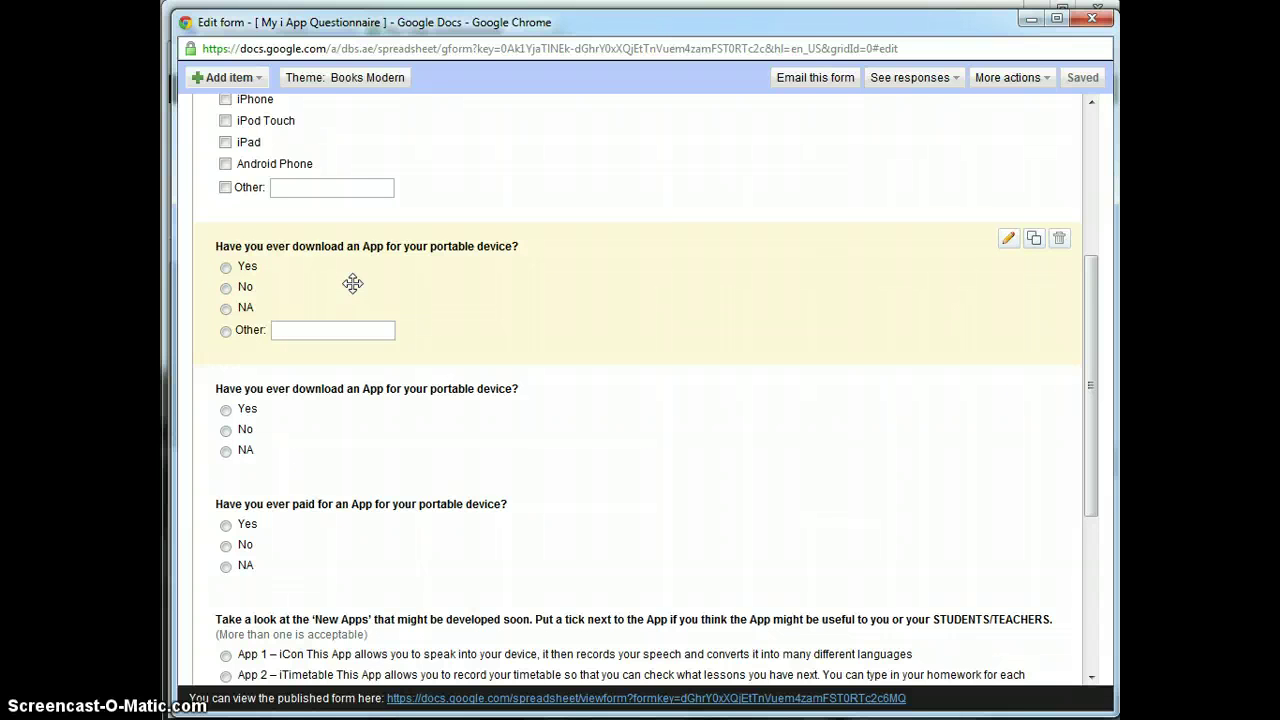
Delete the duplicate app-download question that has the Other option, confirming with OK
left_click(1059, 240)
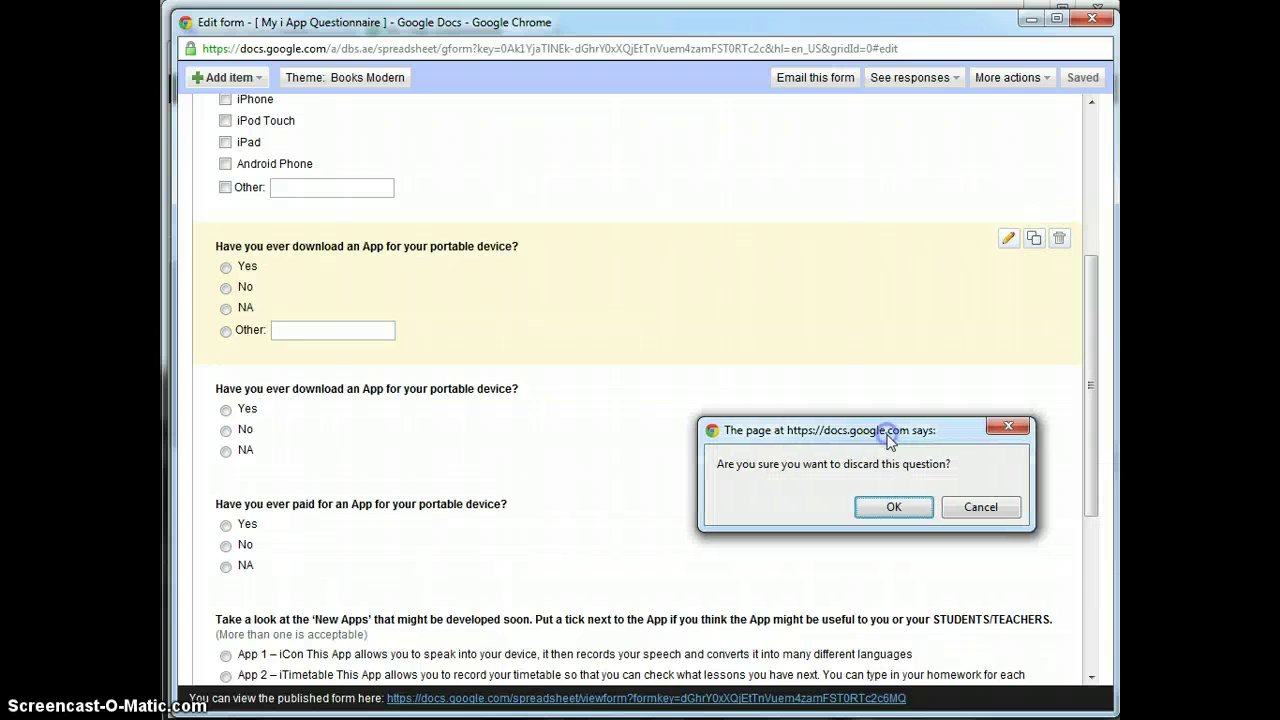
left_click(901, 509)
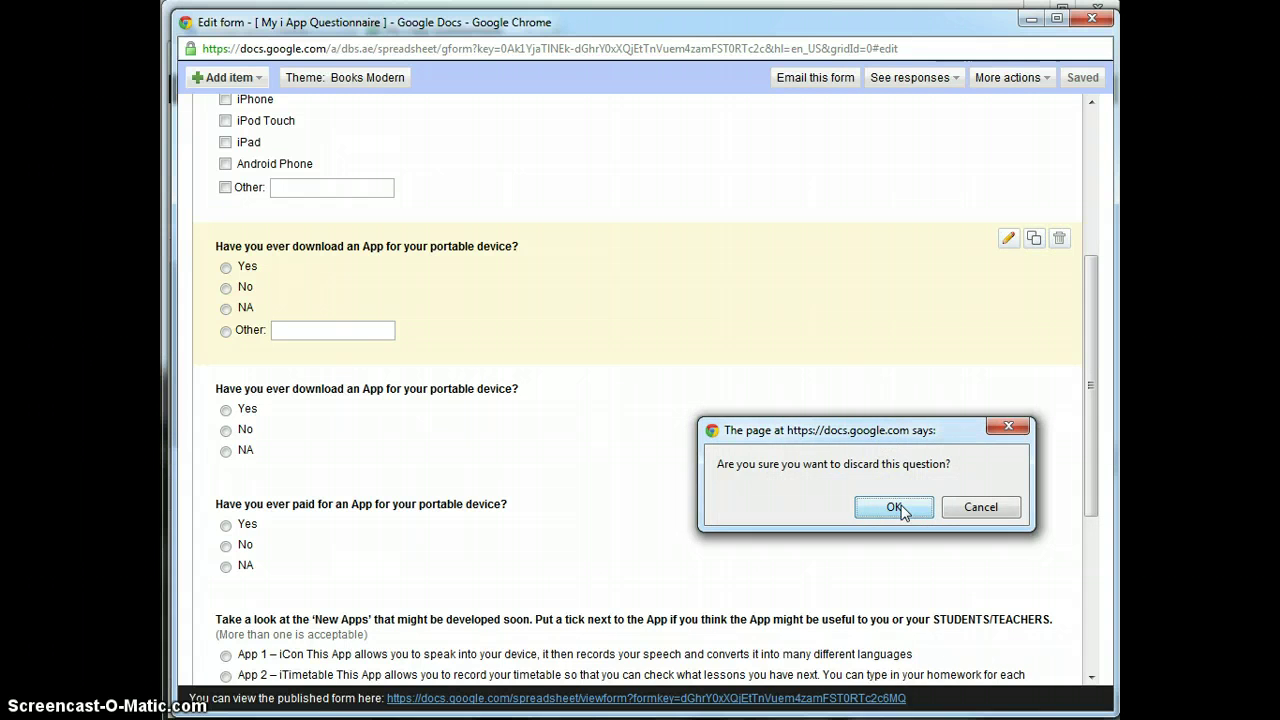
left_click_drag(1089, 340, 1067, 408)
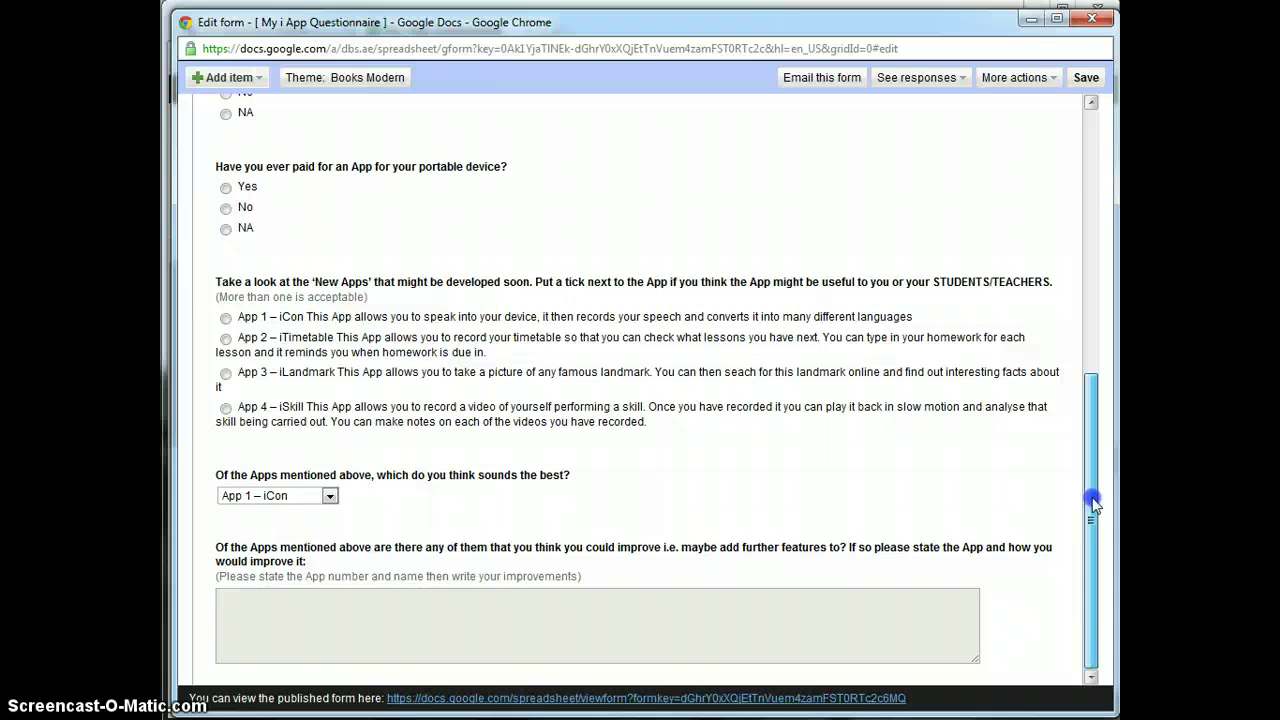
left_click_drag(1092, 505, 1117, 186)
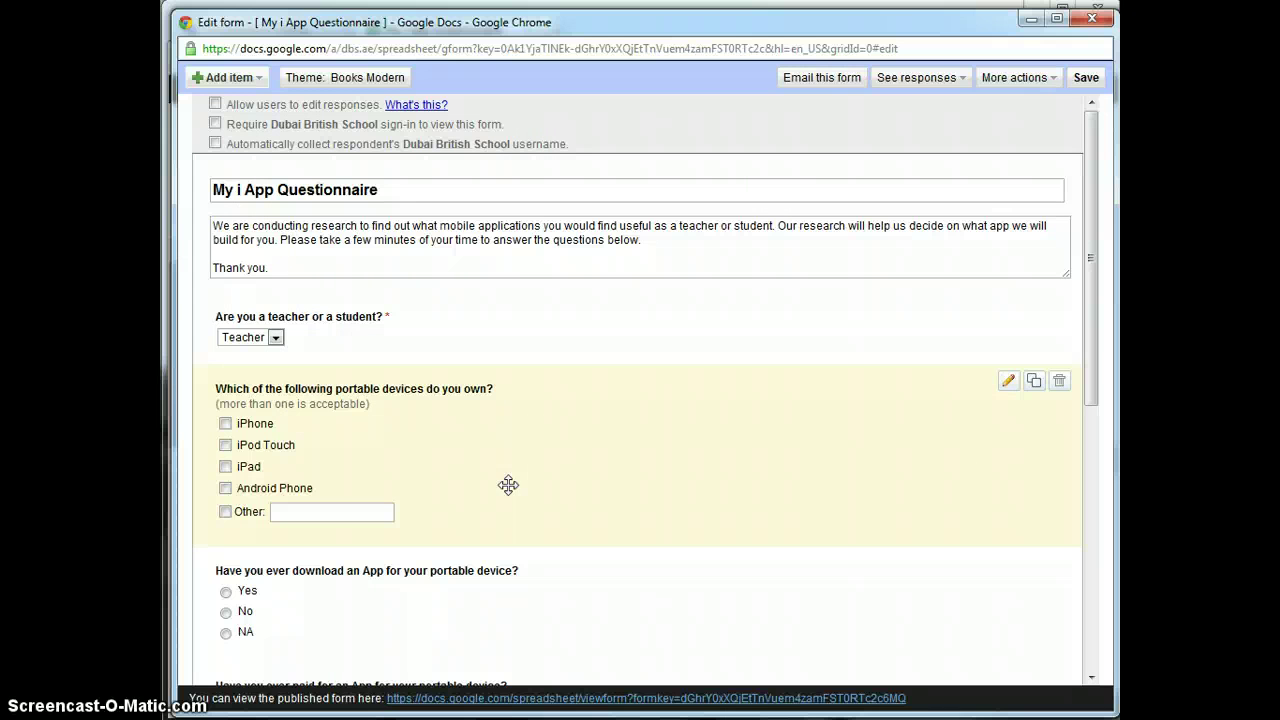
Preview the published live questionnaire form
left_click(637, 703)
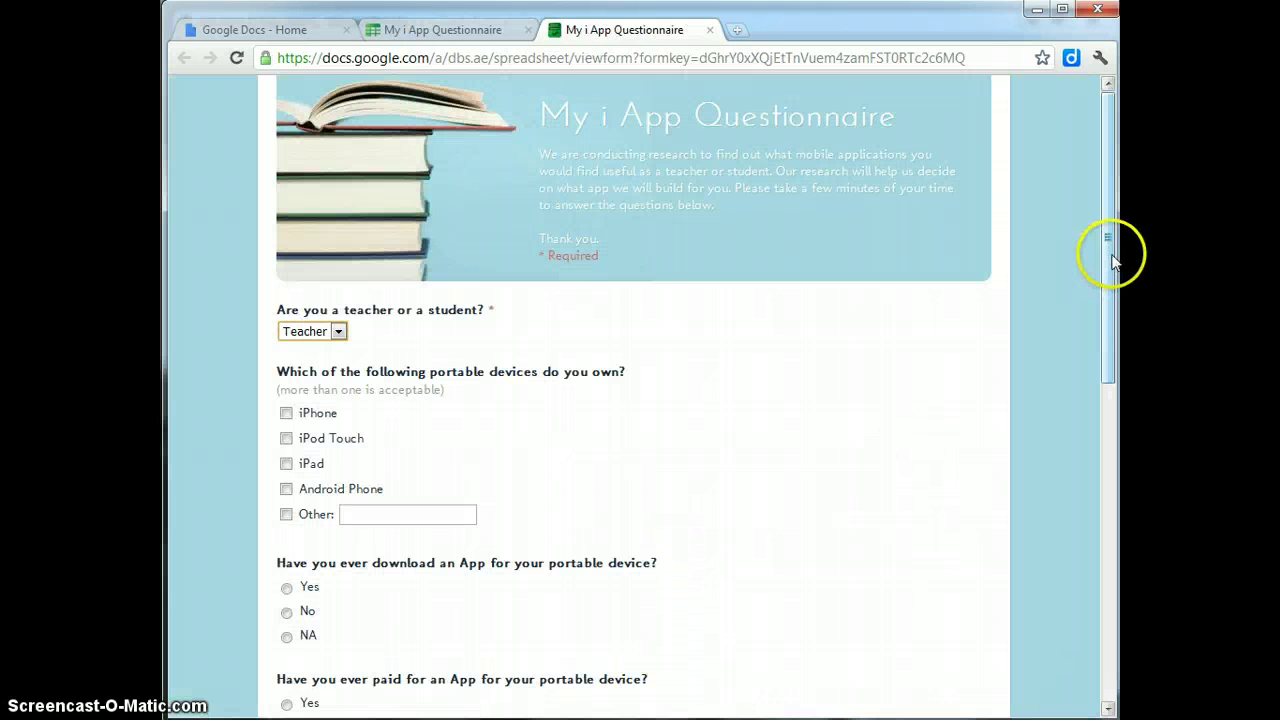
scroll(1029, 299, "down", 7)
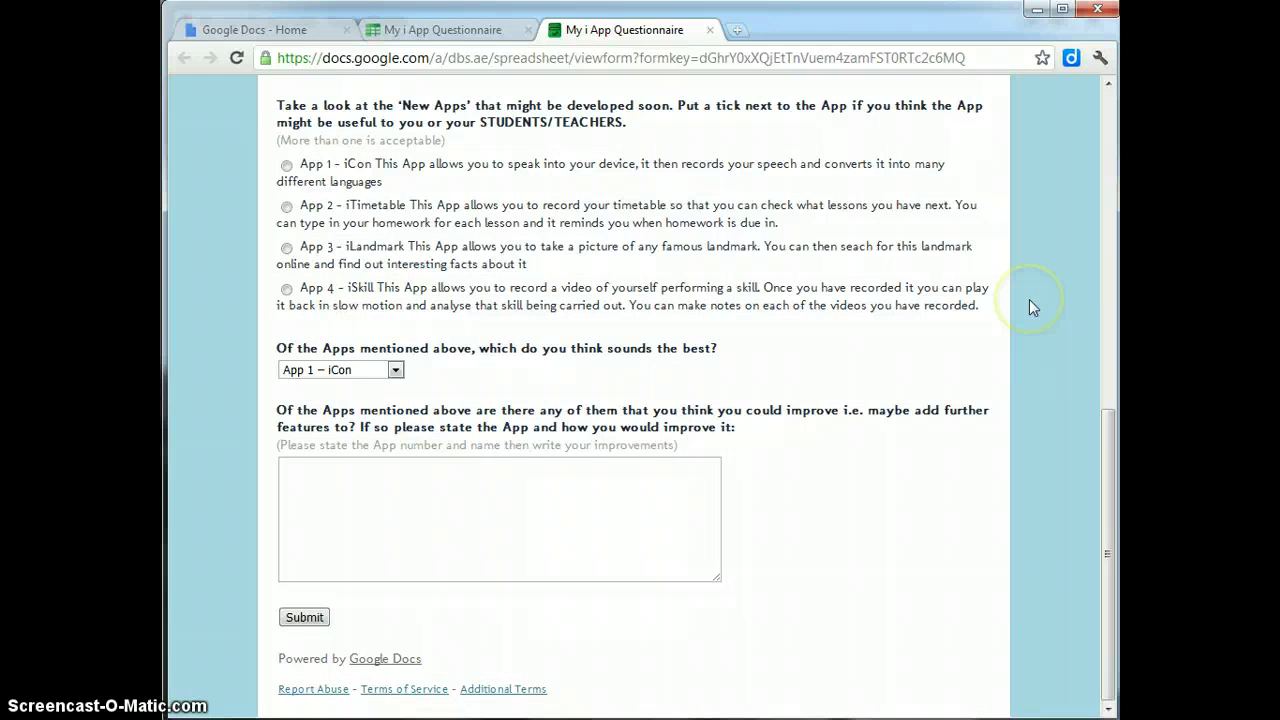
scroll(1029, 299, "up", 7)
Close the separate live form window and return to the response spreadsheet
key("alt+Tab")
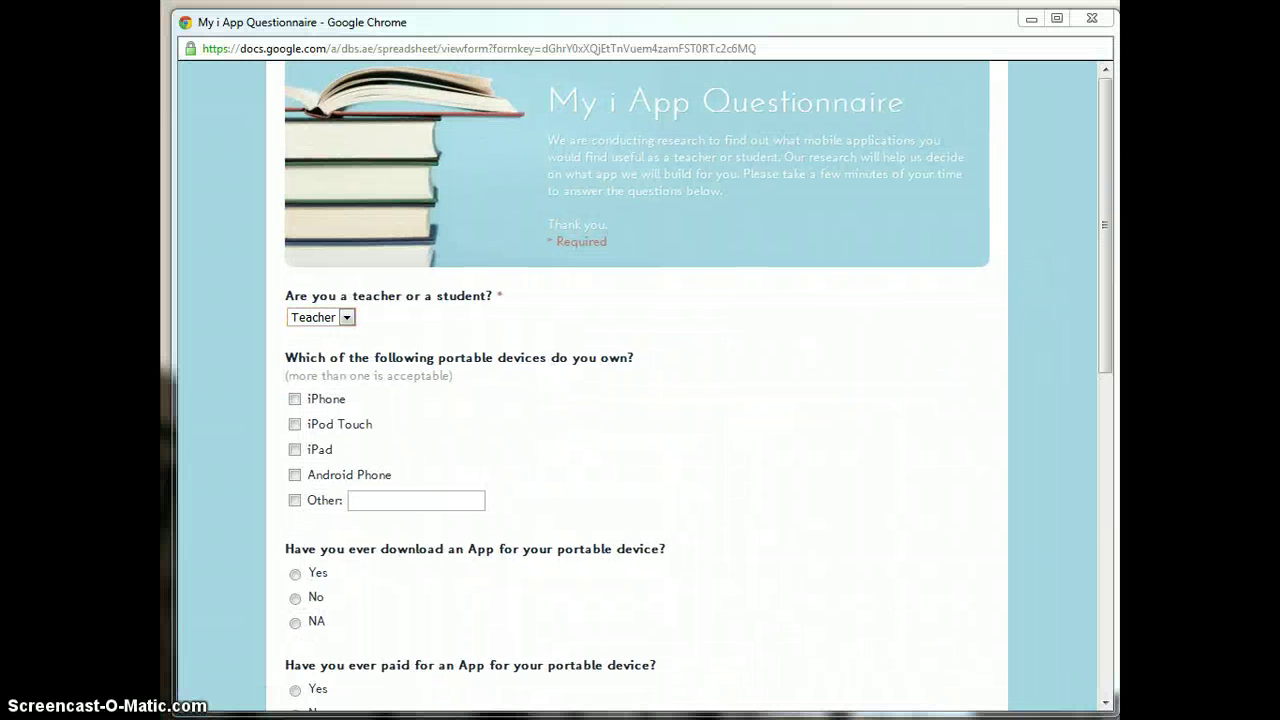
mouse_move(926, 35)
left_mouse_down()
mouse_move(937, 94)
mouse_move(935, 40)
left_mouse_up()
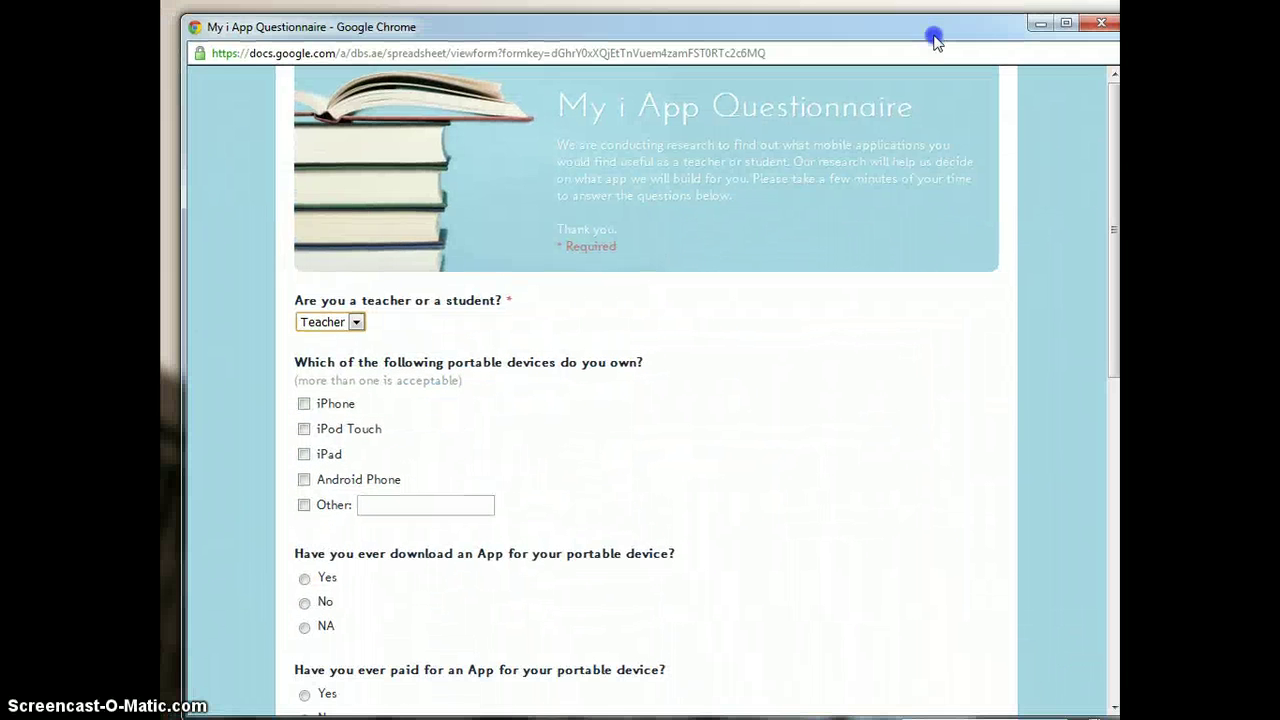
left_click(1097, 24)
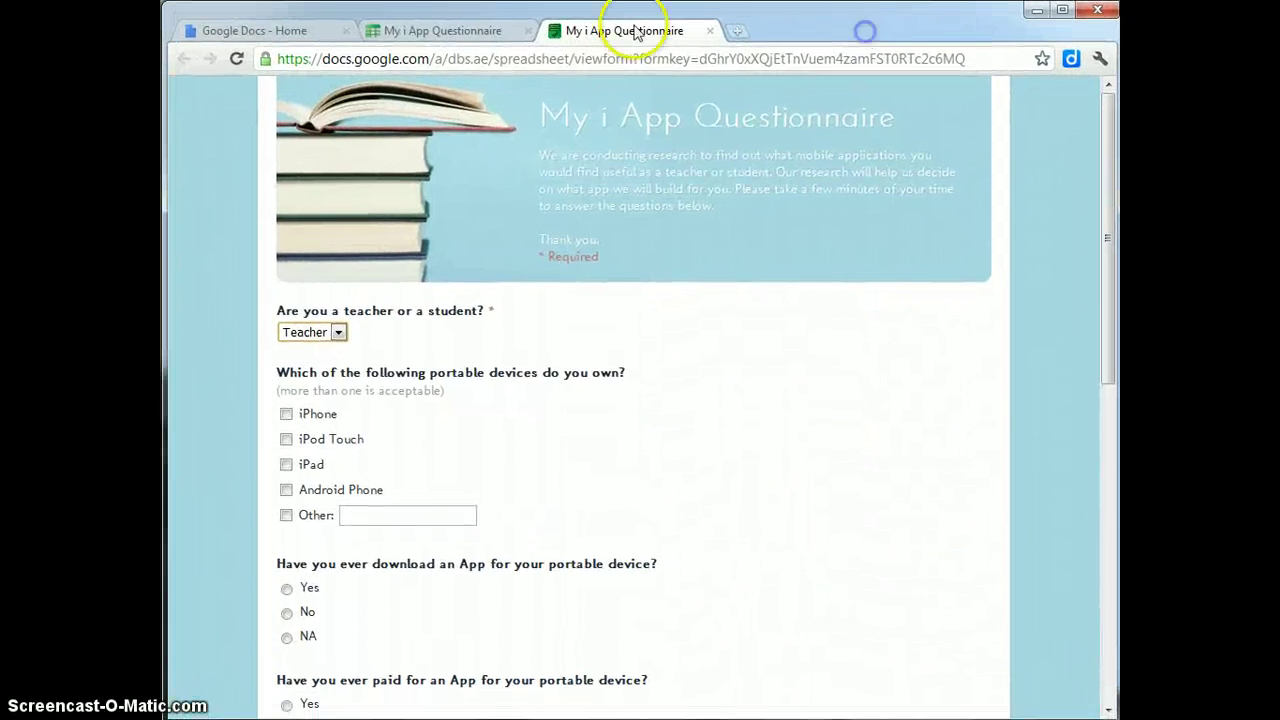
left_click(443, 31)
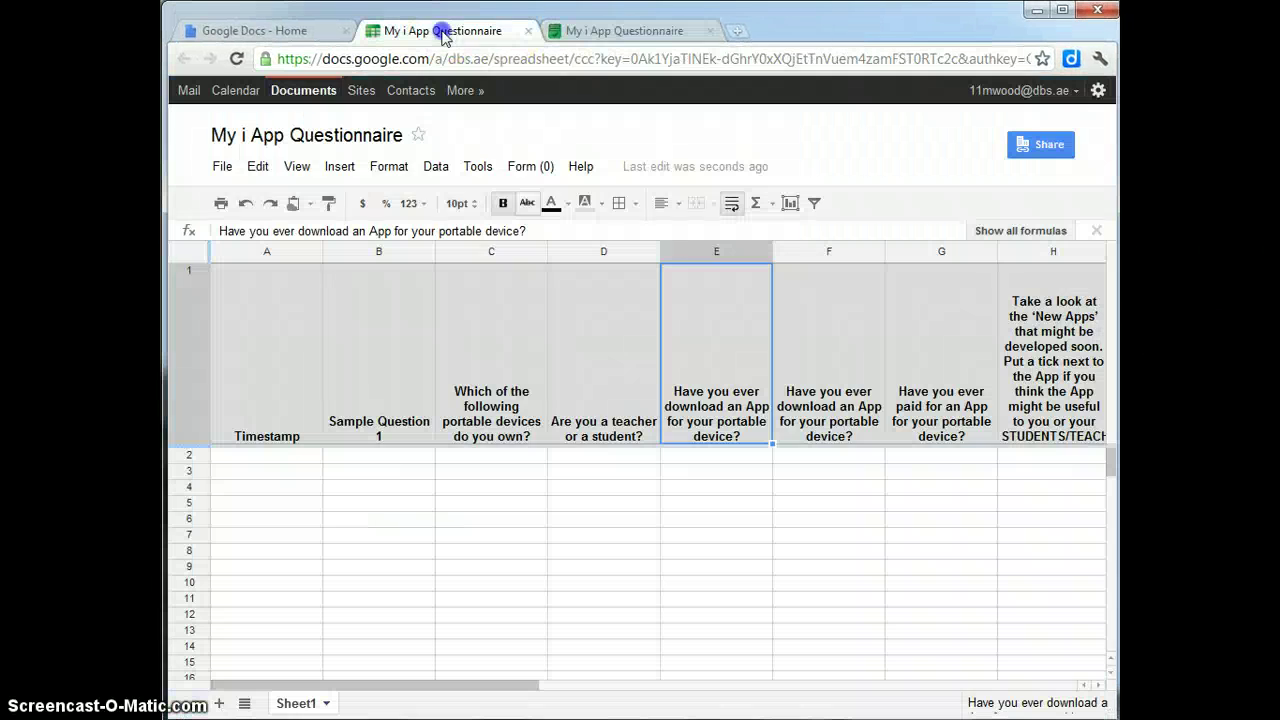
Reopen the form editor via Form > Edit form and enlarge it to show the form address
left_click(389, 170)
mouse_move(530, 166)
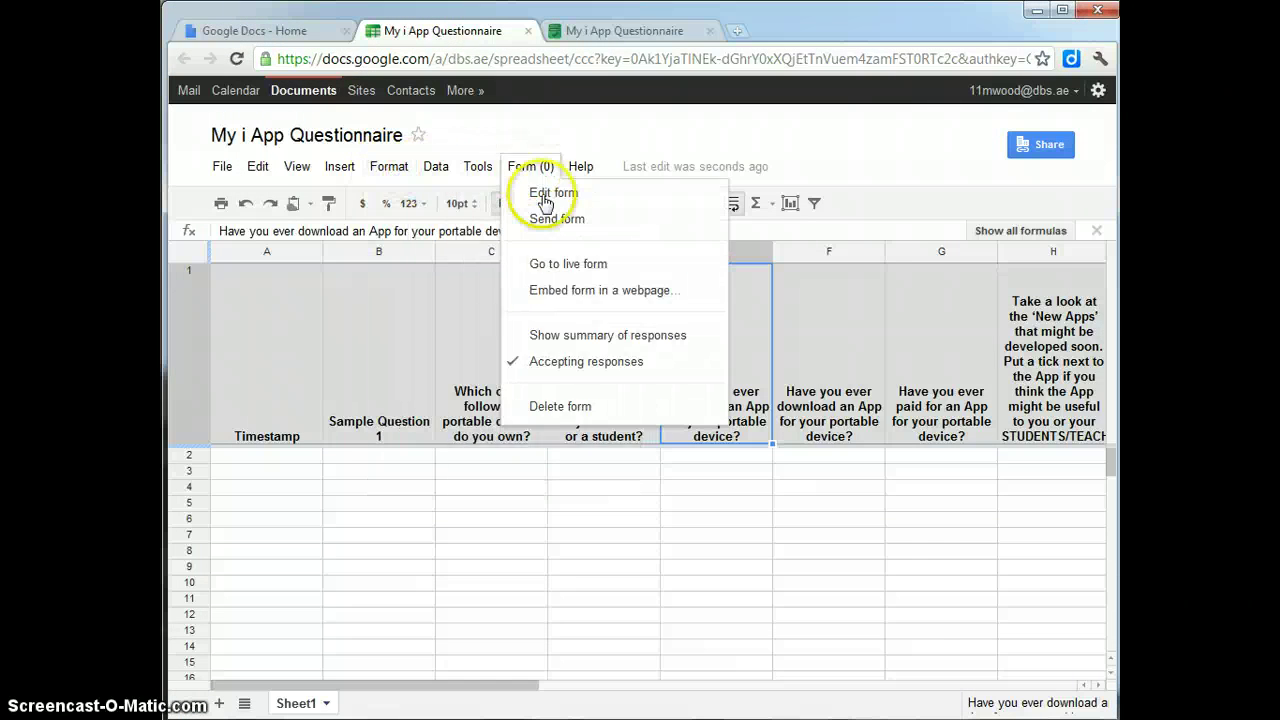
left_click(545, 203)
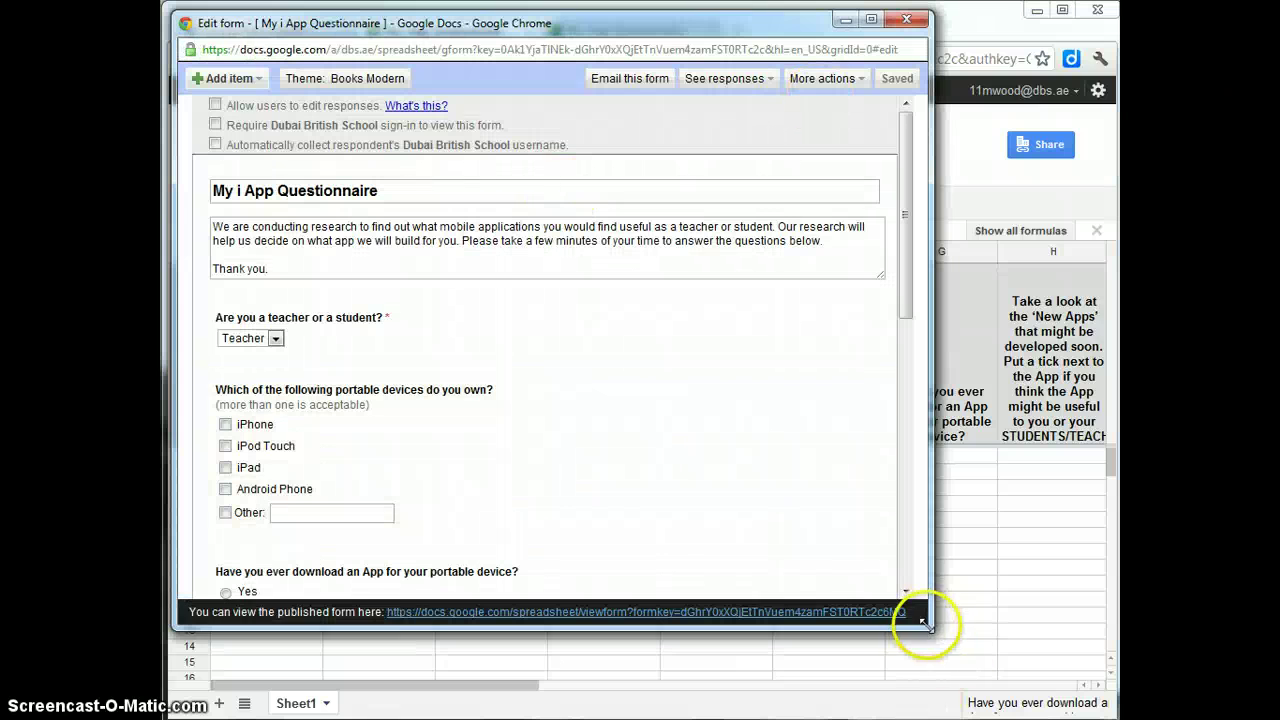
left_click_drag(922, 625, 1116, 714)
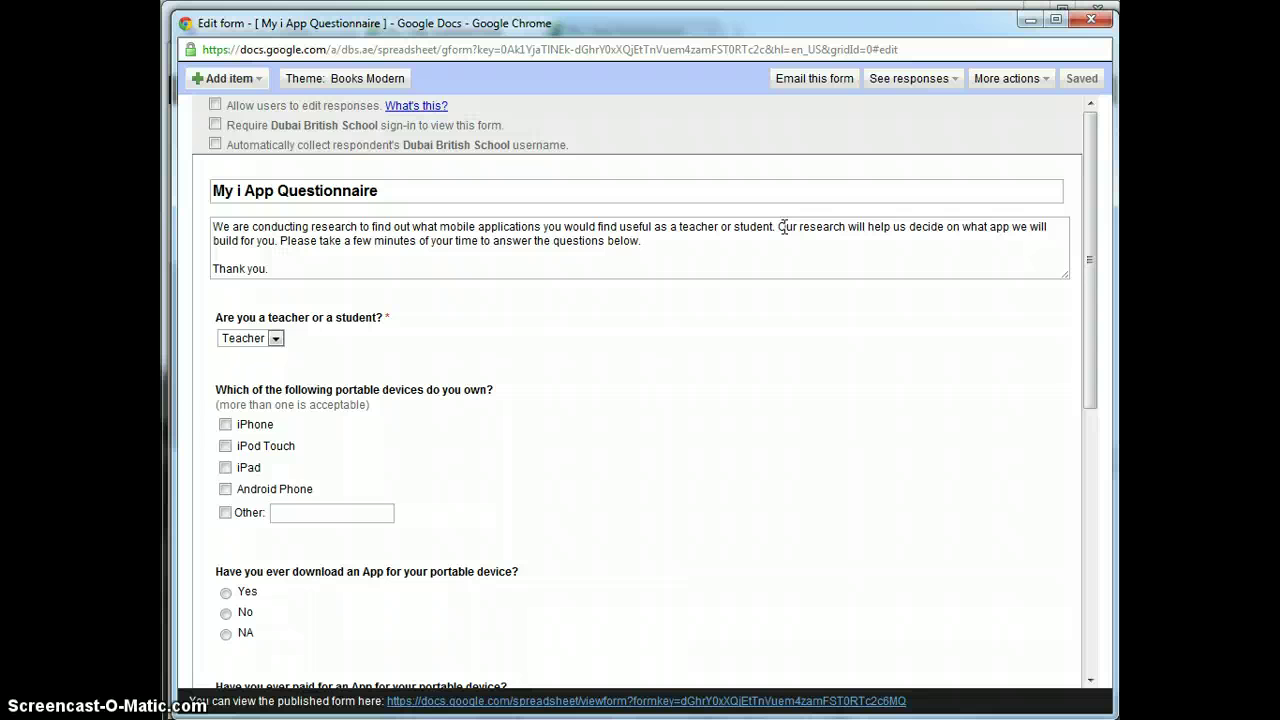
mouse_move(706, 475)
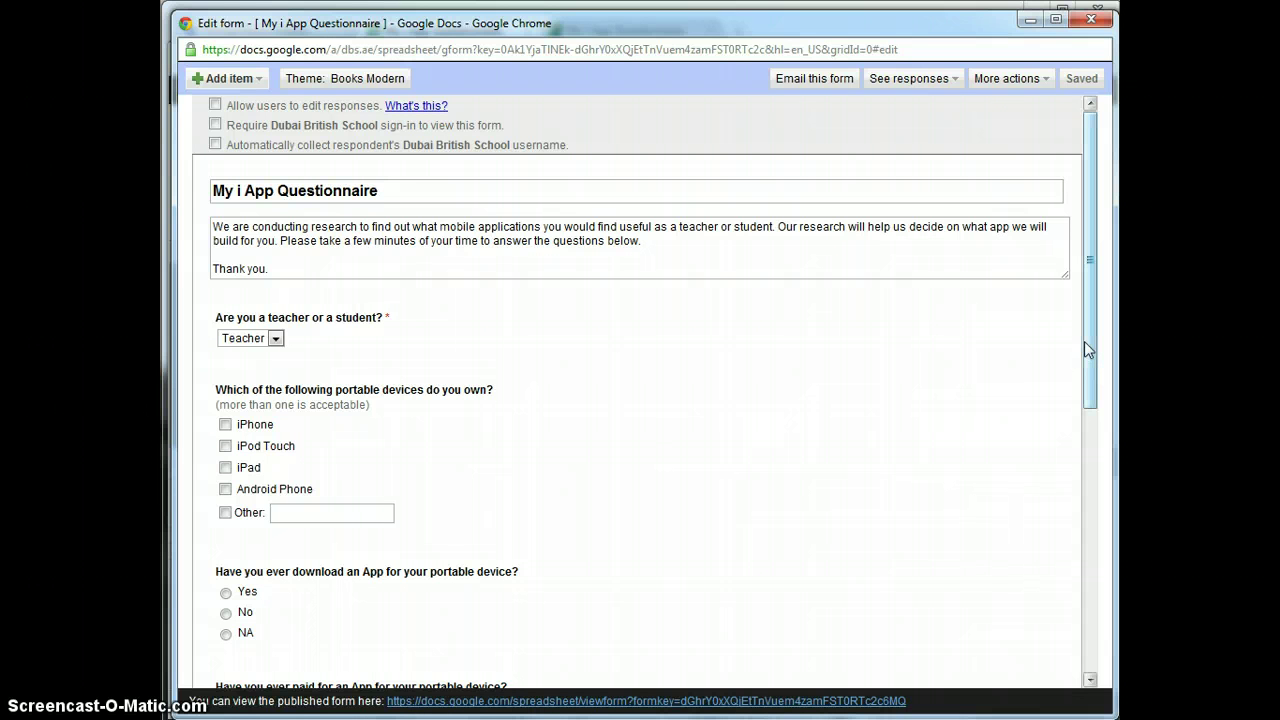
left_click(1099, 290)
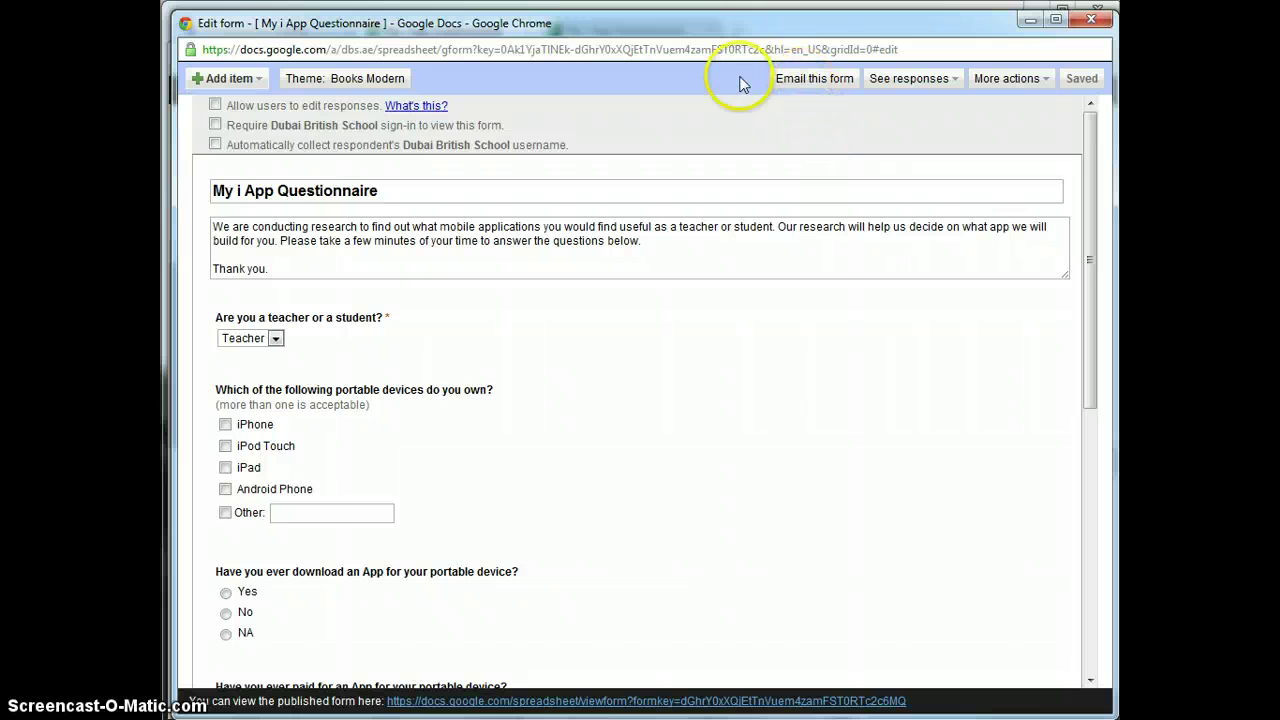
Start emailing the form and add two school colleagues as recipients from the contact suggestions
left_click(803, 90)
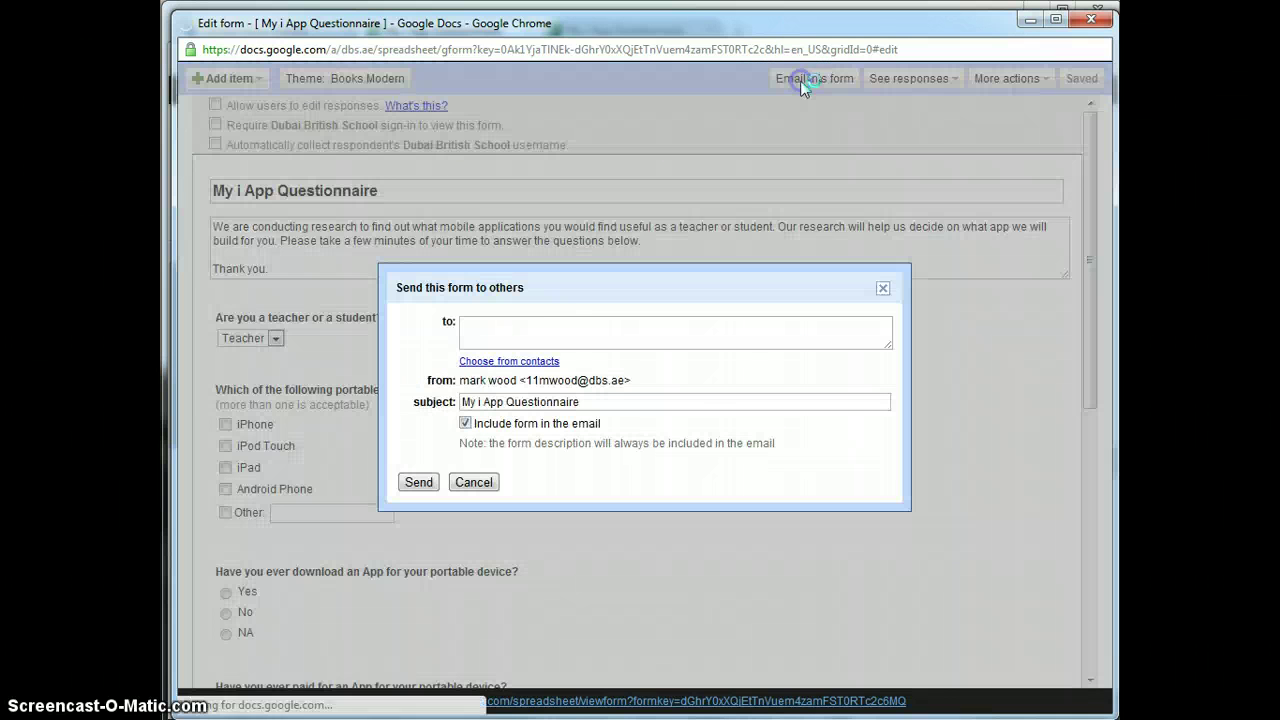
left_click(534, 337)
left_click(481, 327)
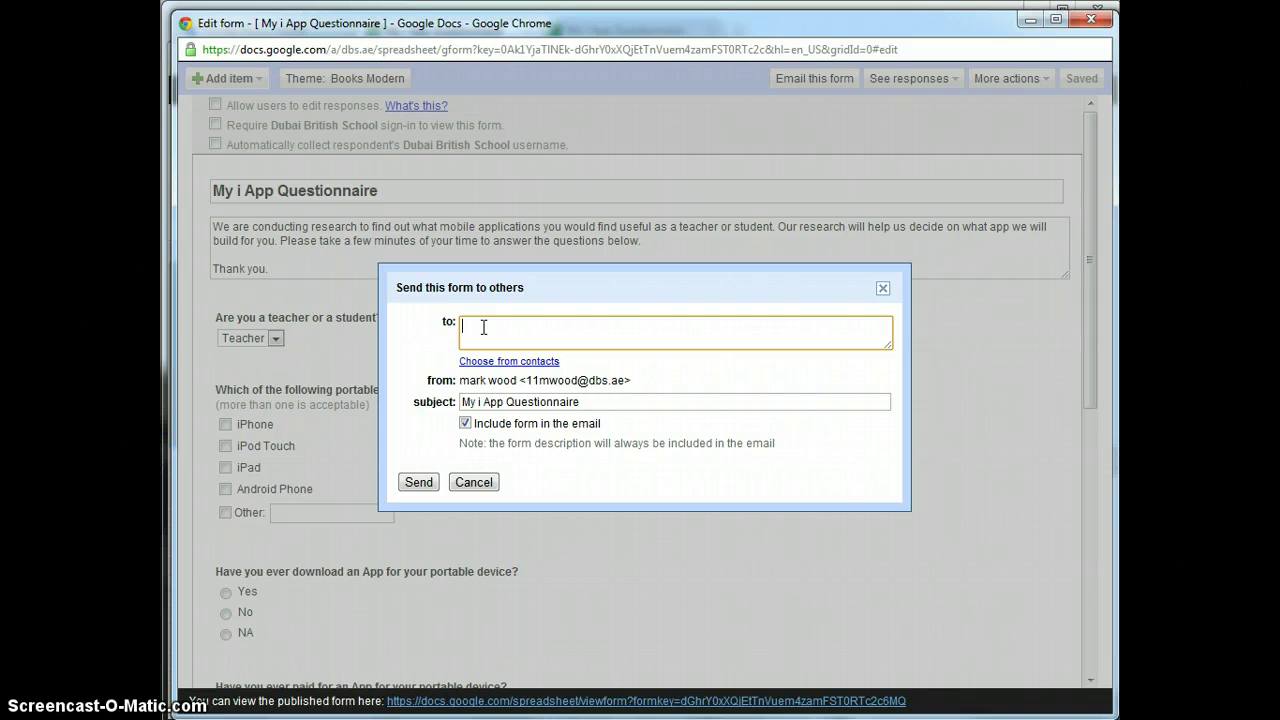
type("damien")
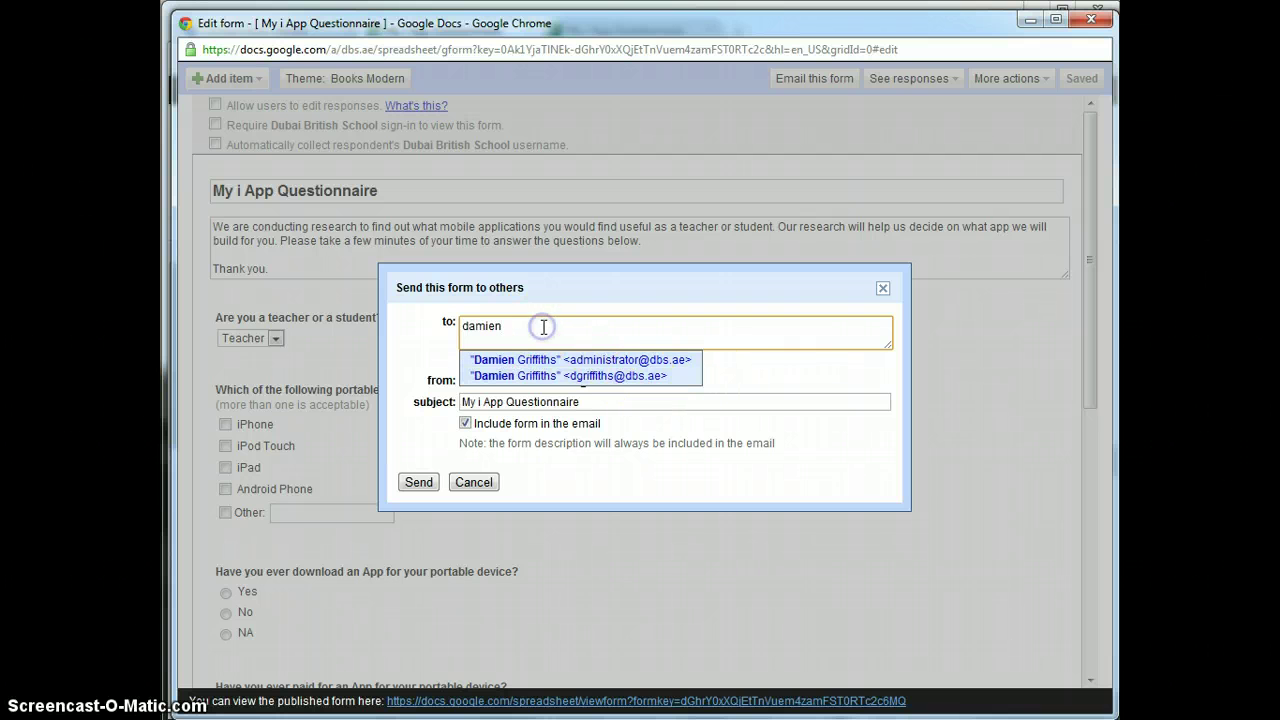
left_click(577, 383)
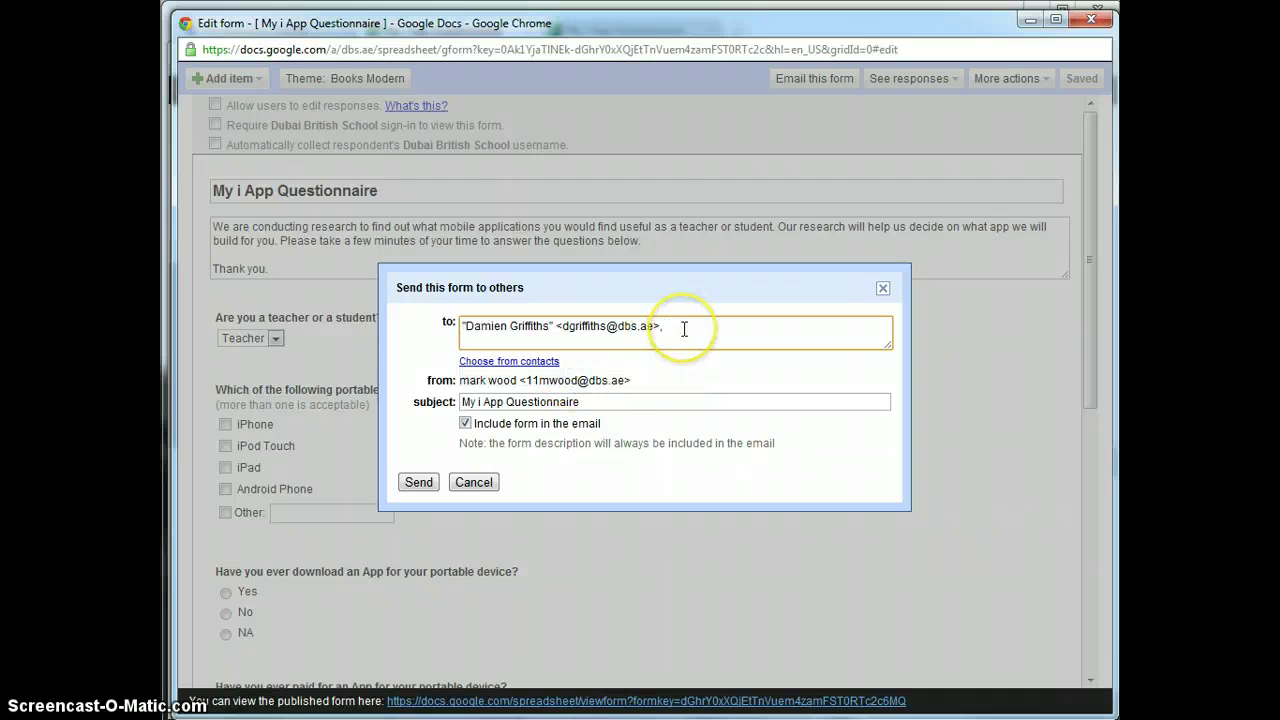
type("mick")
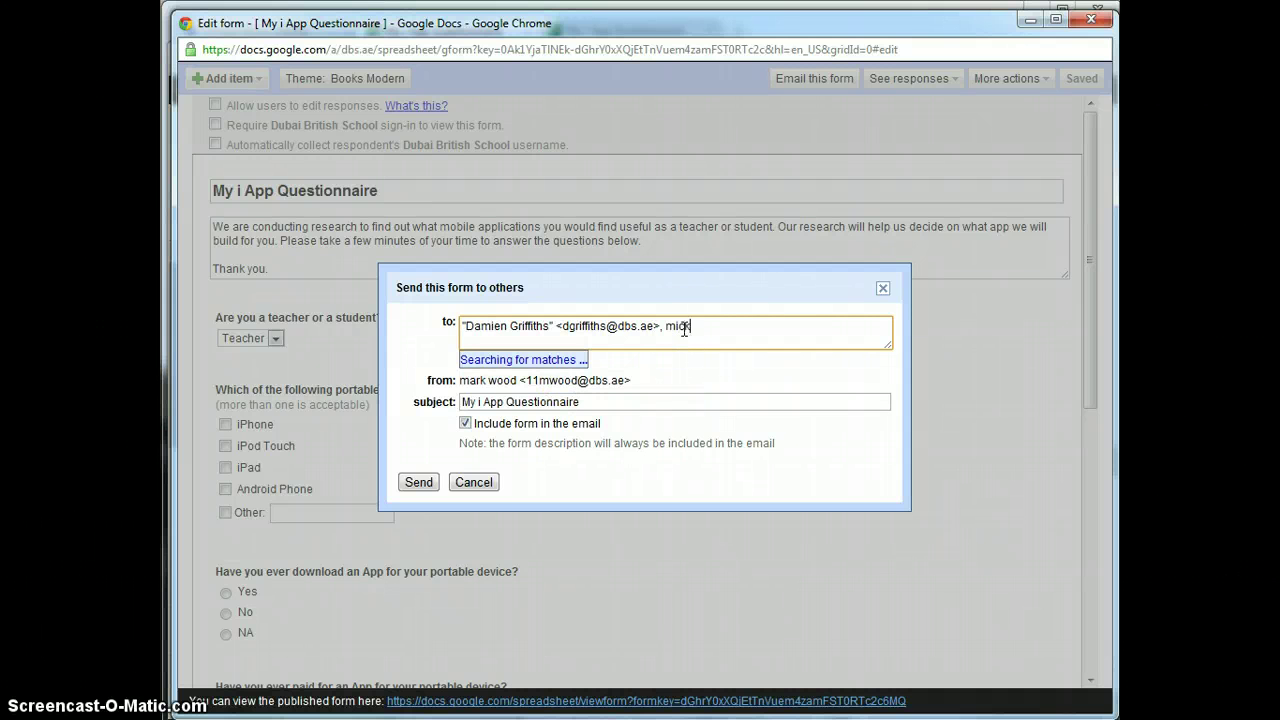
type(" wr")
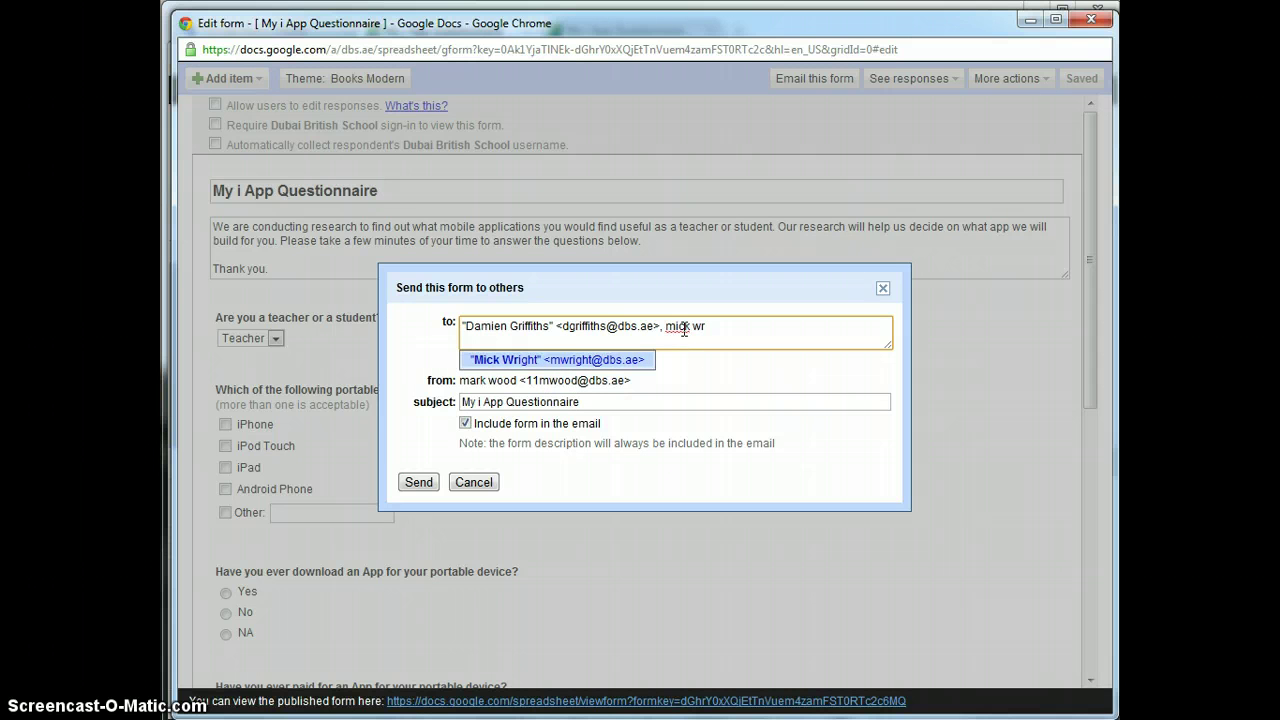
left_click(551, 362)
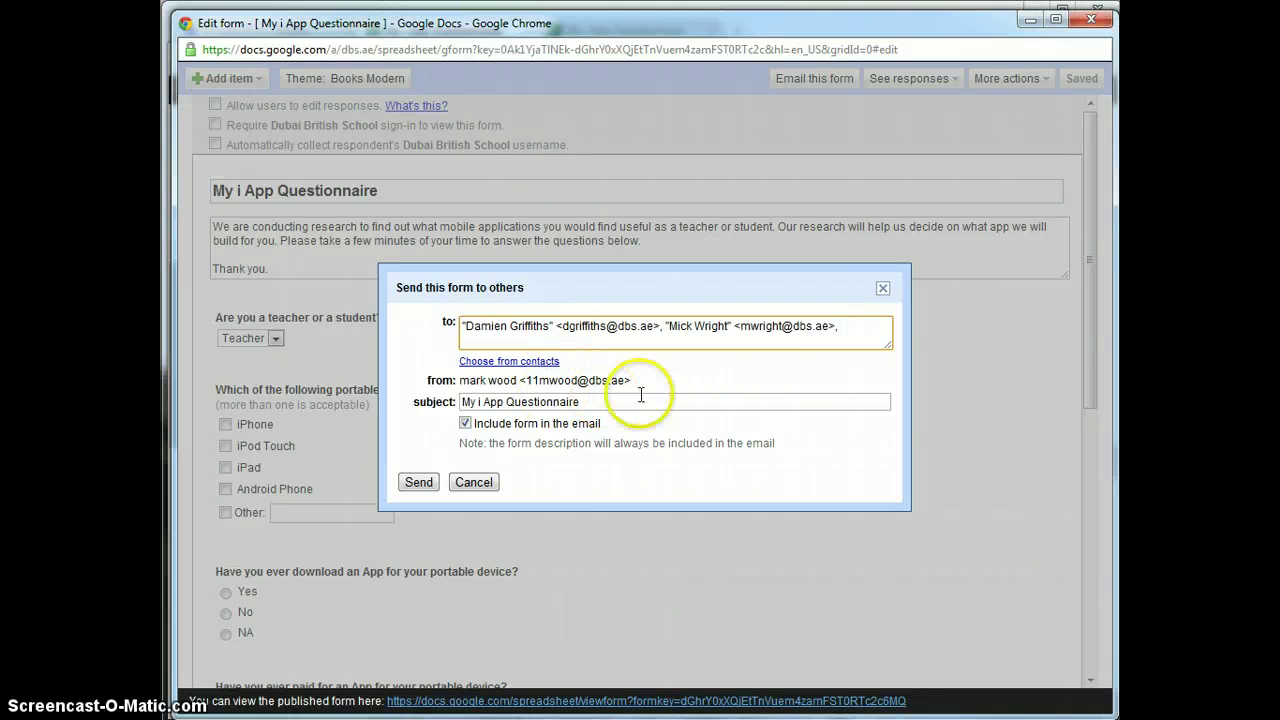
left_click(856, 328)
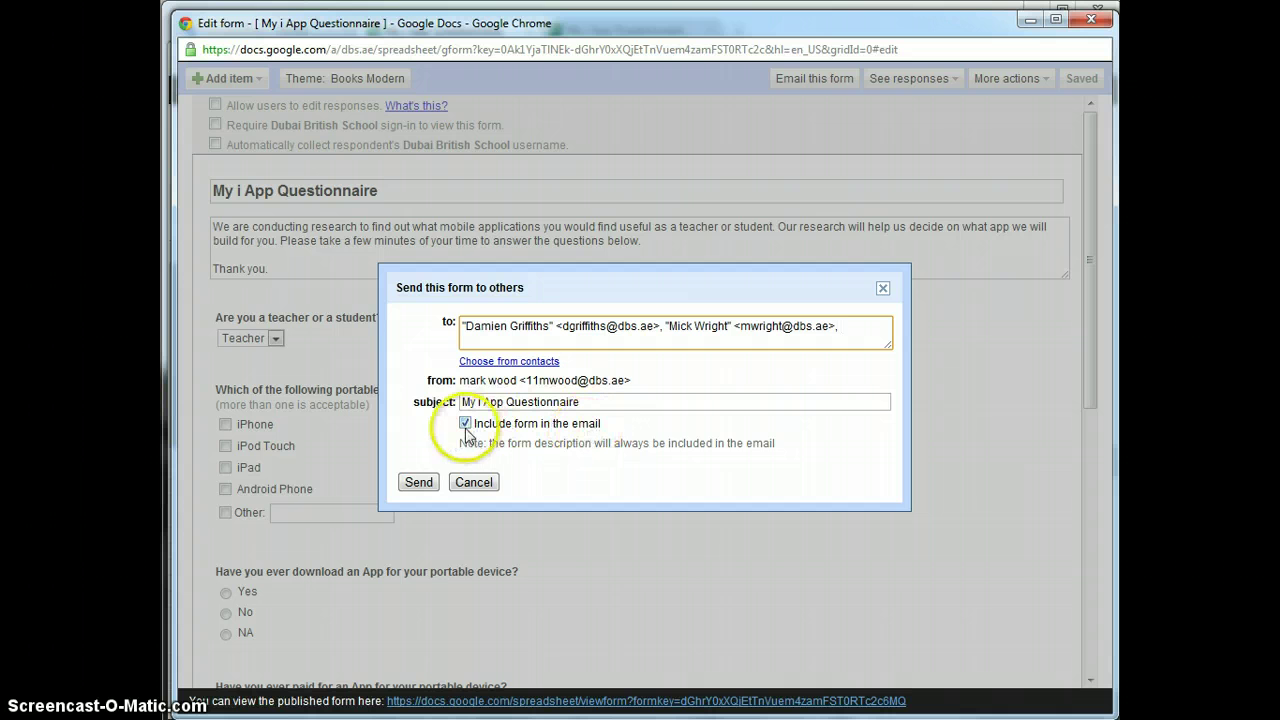
left_click(469, 423)
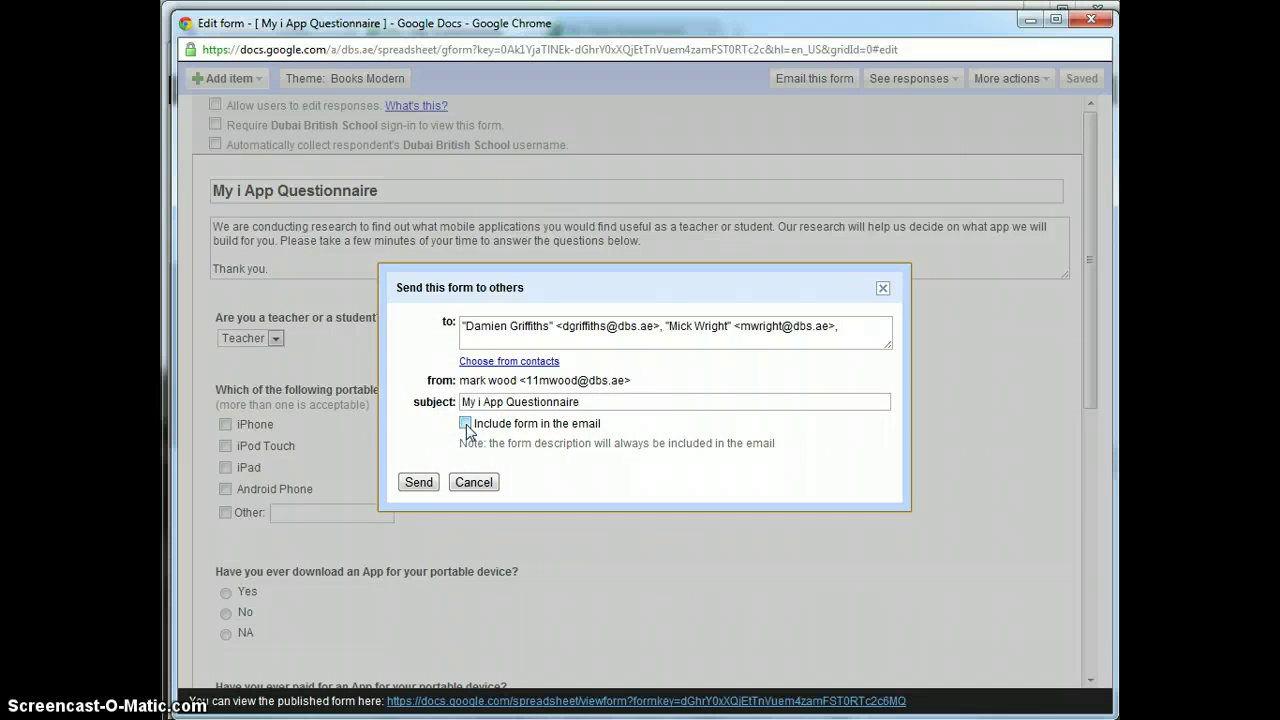
left_click(466, 424)
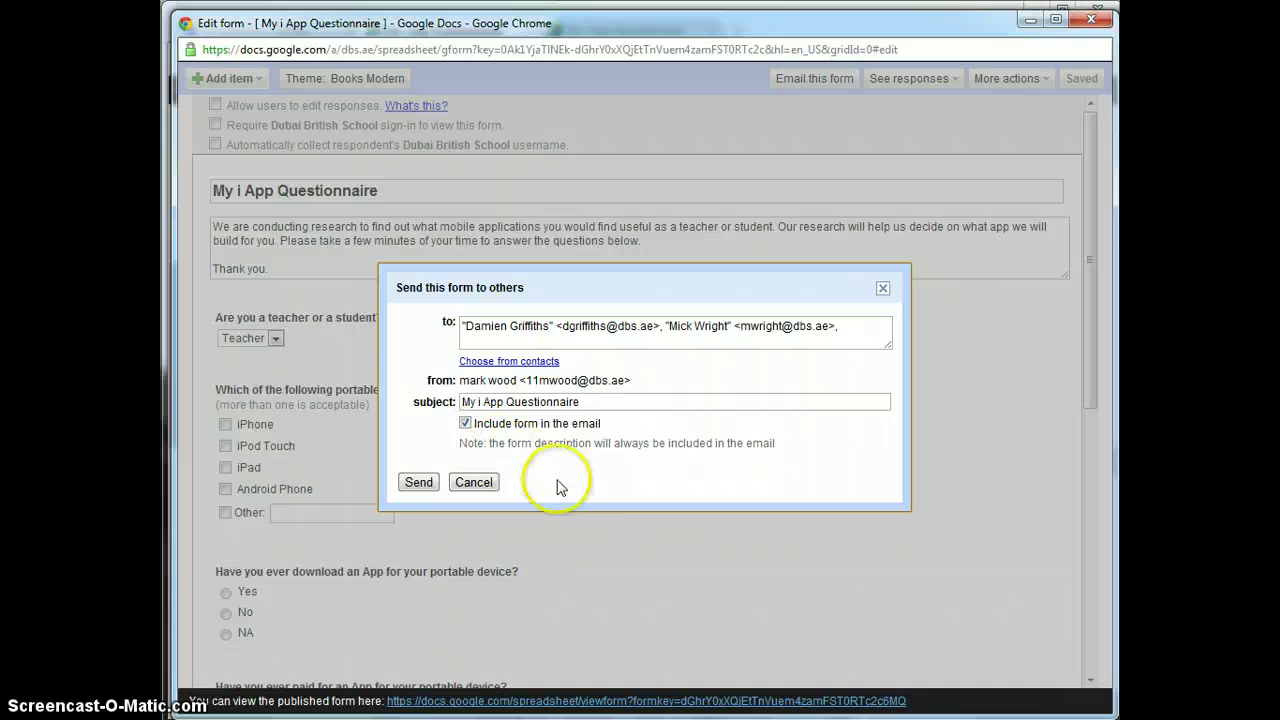
left_click(416, 483)
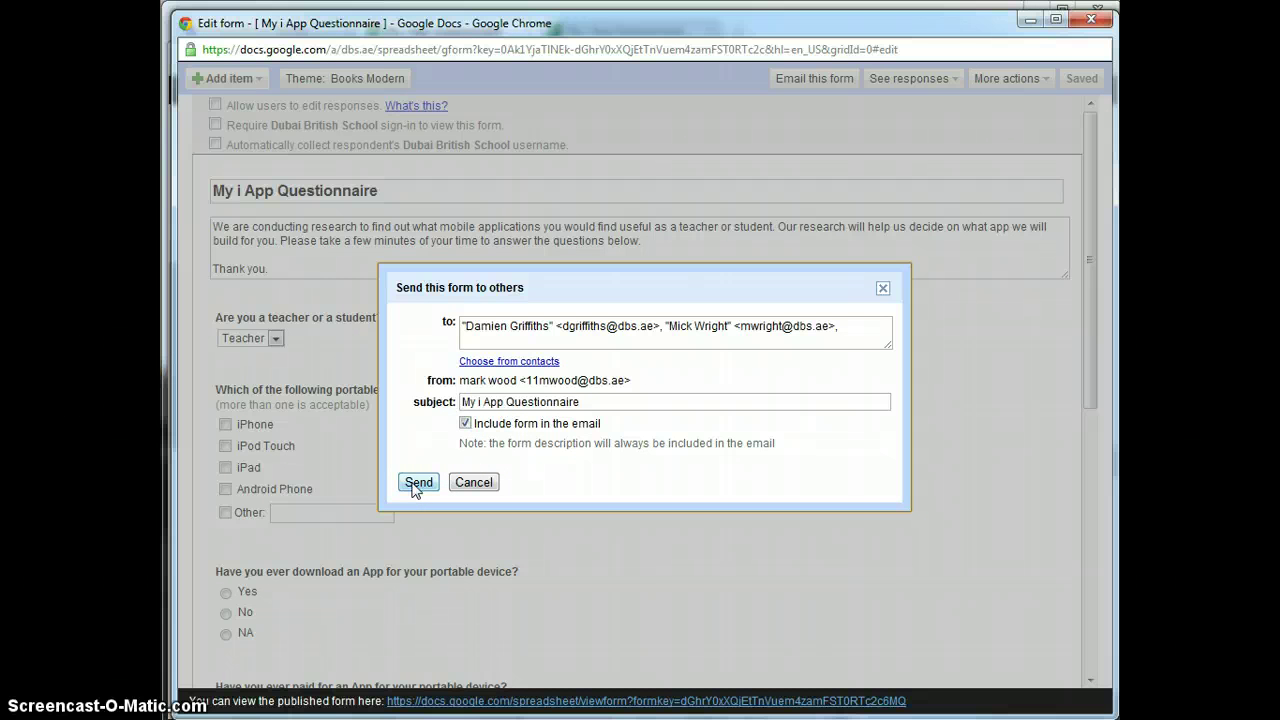
left_click_drag(849, 323, 400, 309)
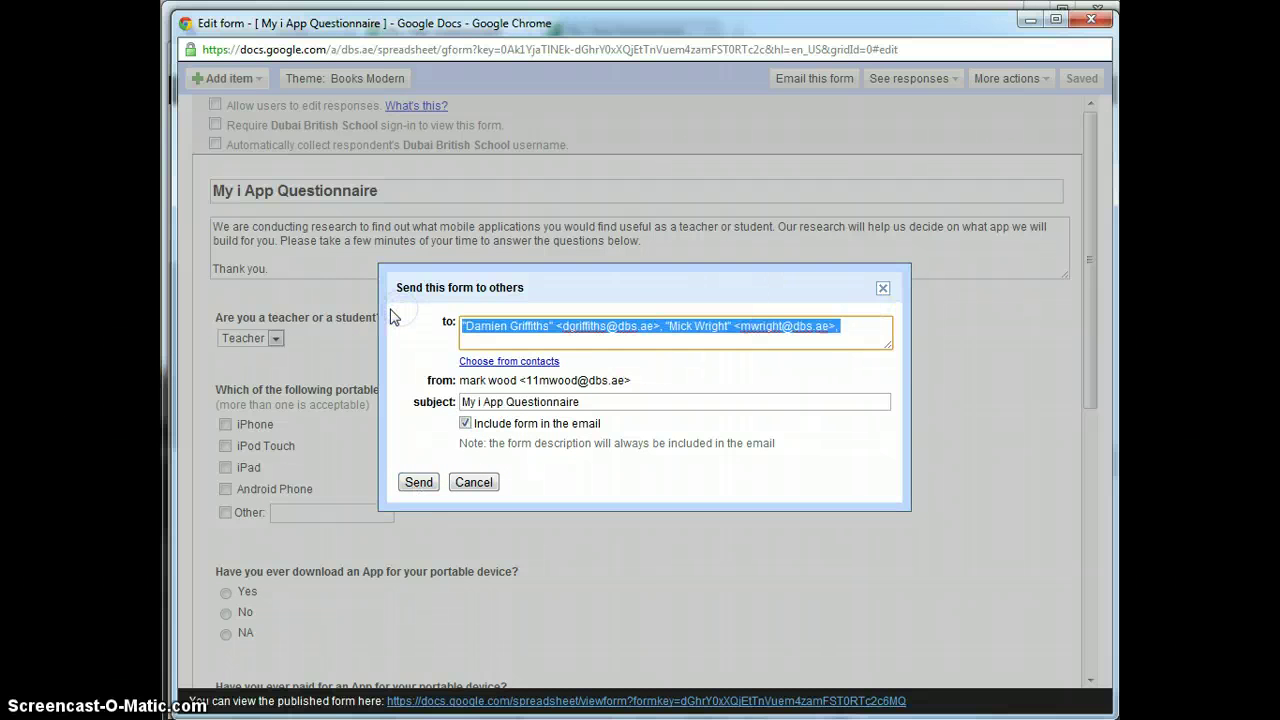
left_click(419, 483)
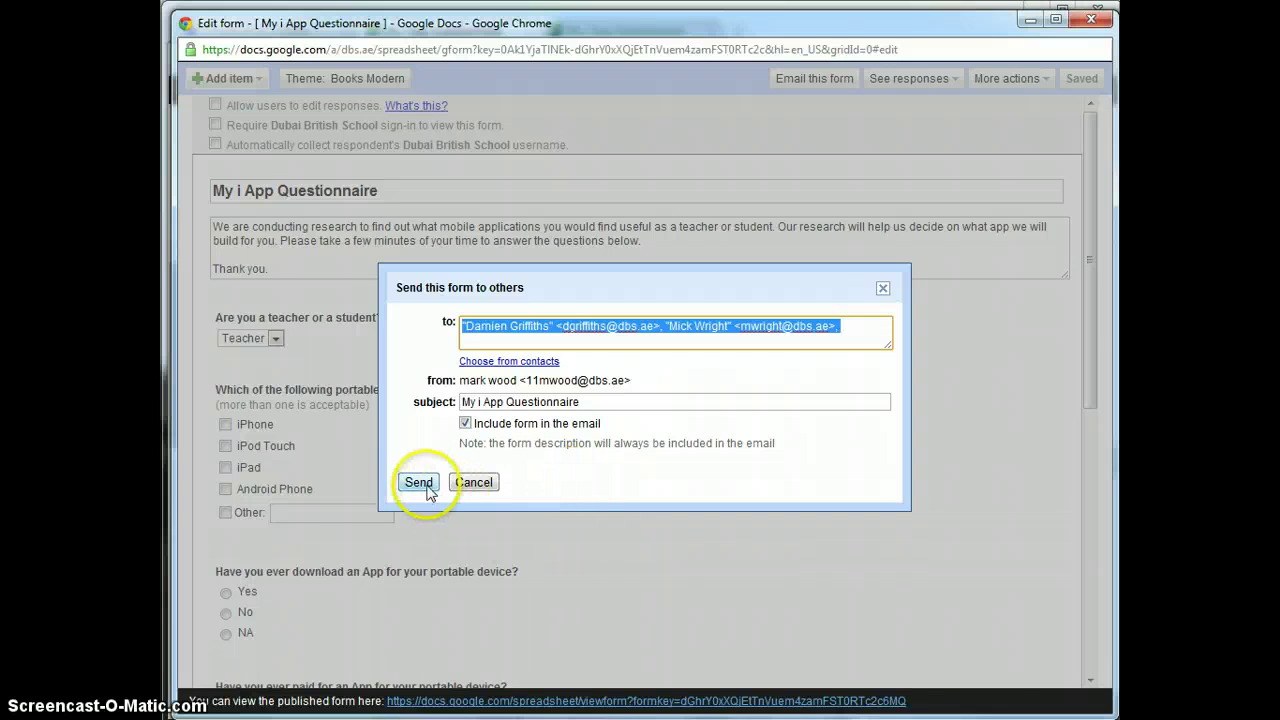
left_click(474, 483)
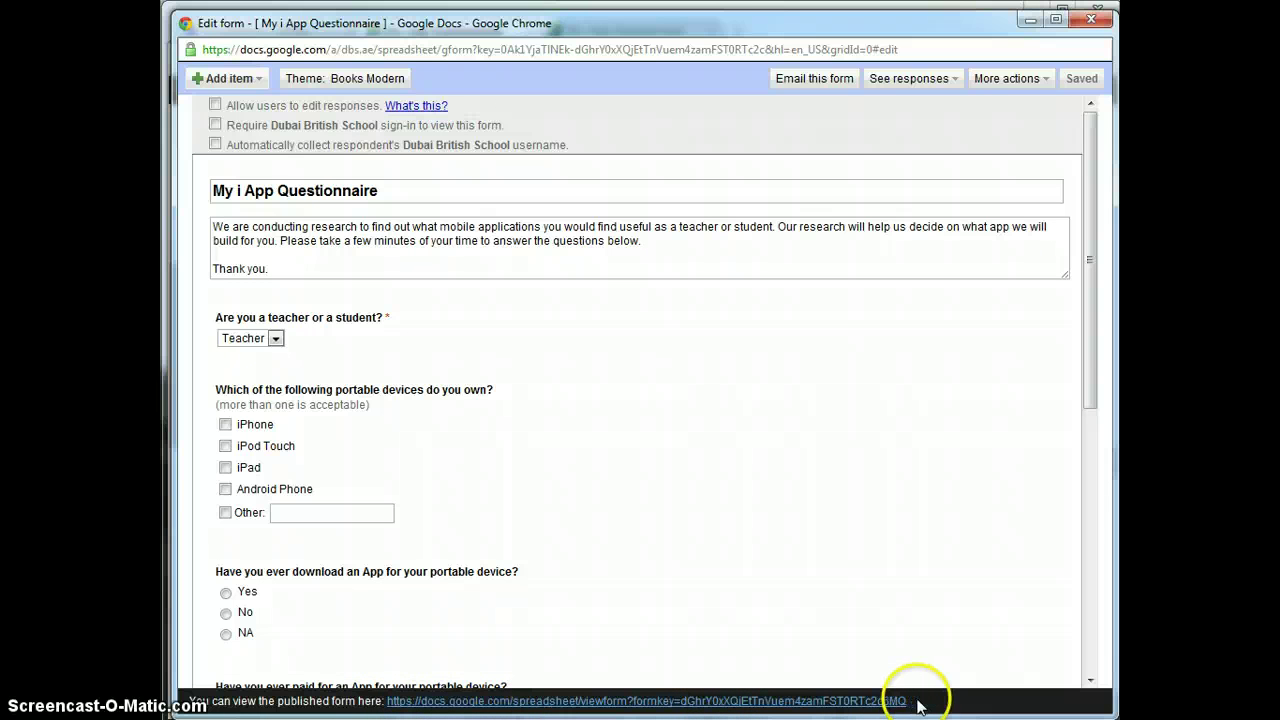
Select and copy the published form's web address from the bottom bar
left_click_drag(918, 706, 388, 703)
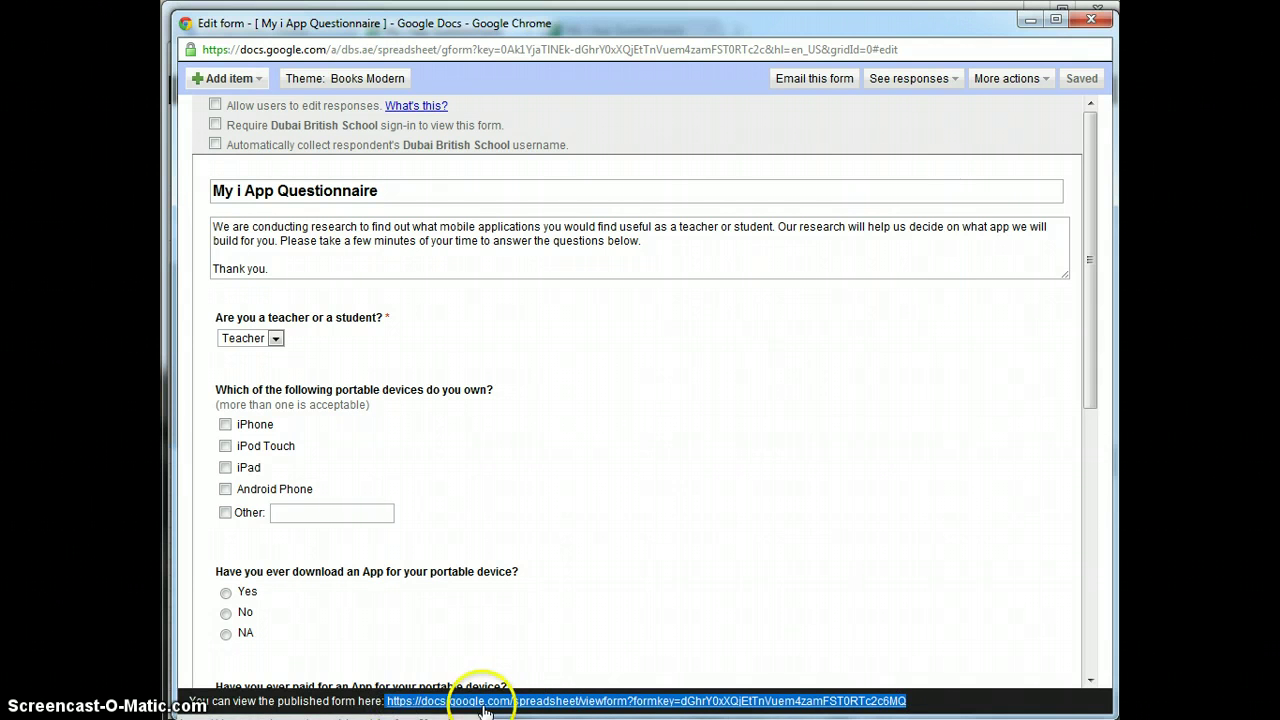
left_click_drag(908, 703, 391, 703)
key("ctrl+c")
right_click(403, 706)
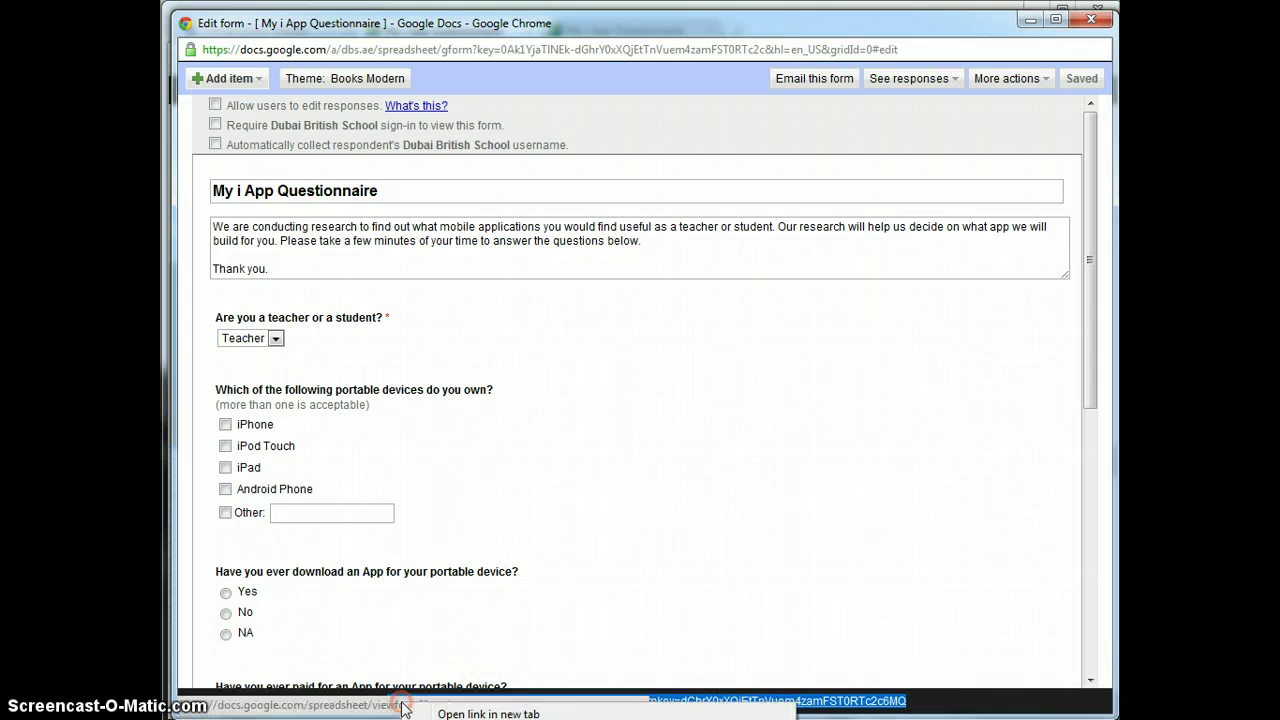
key("Escape")
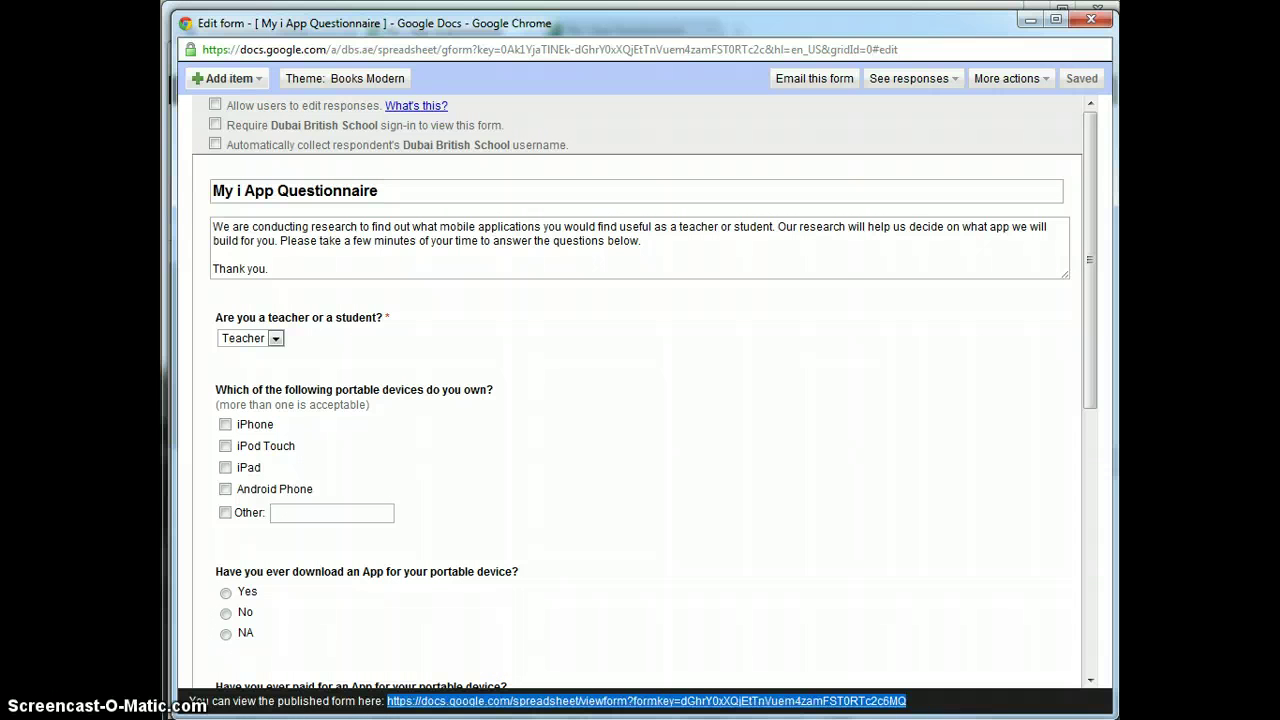
left_click(686, 671)
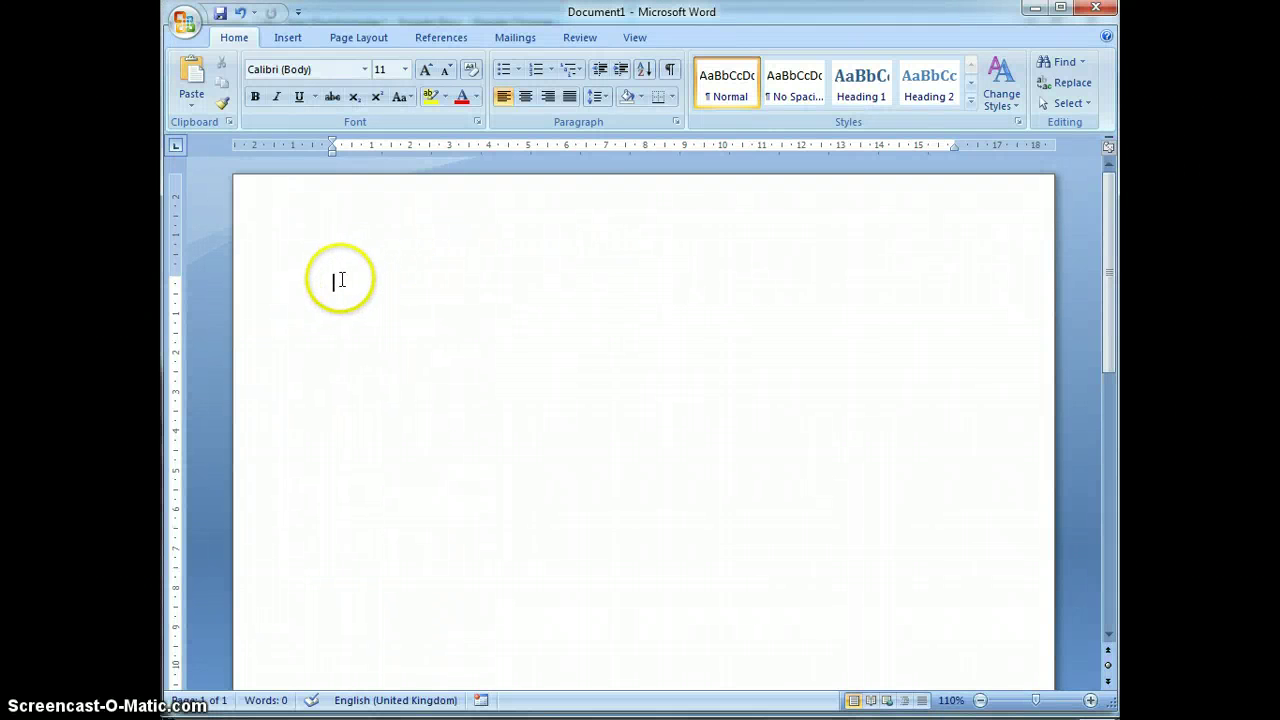
Paste the long form link three times on separate lines in Document1, then delete all three
right_click(341, 282)
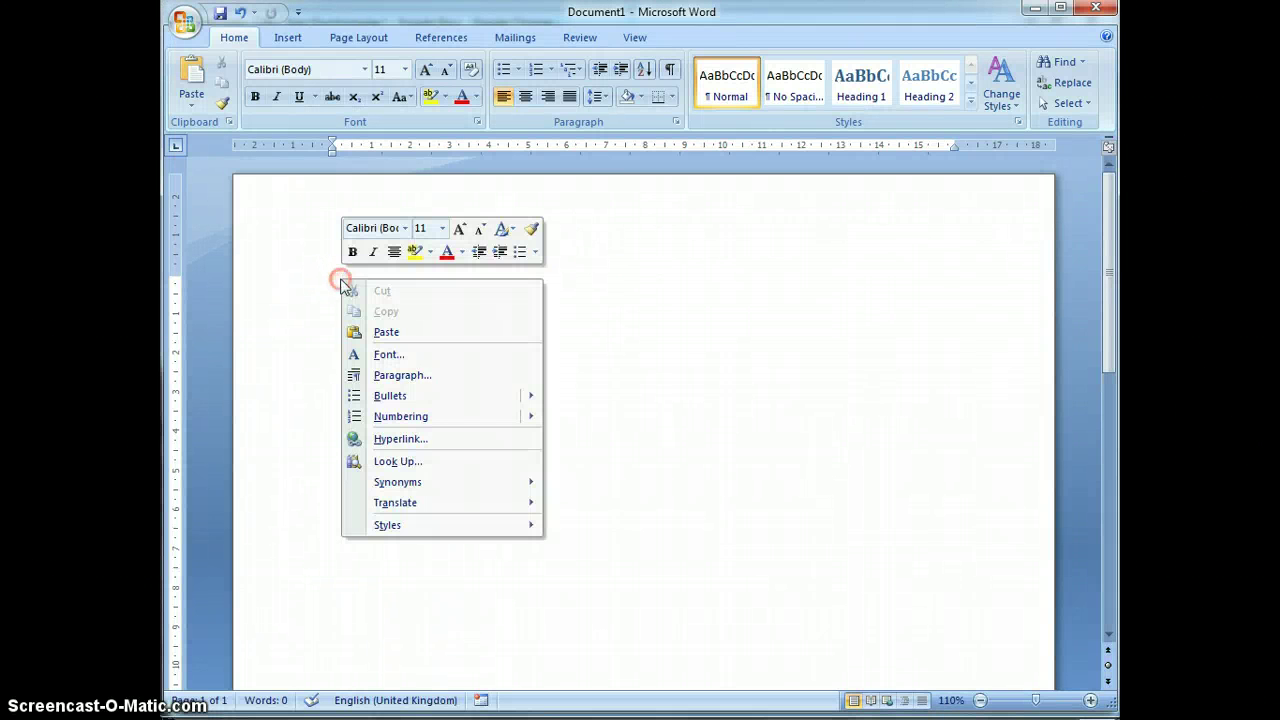
left_click(393, 334)
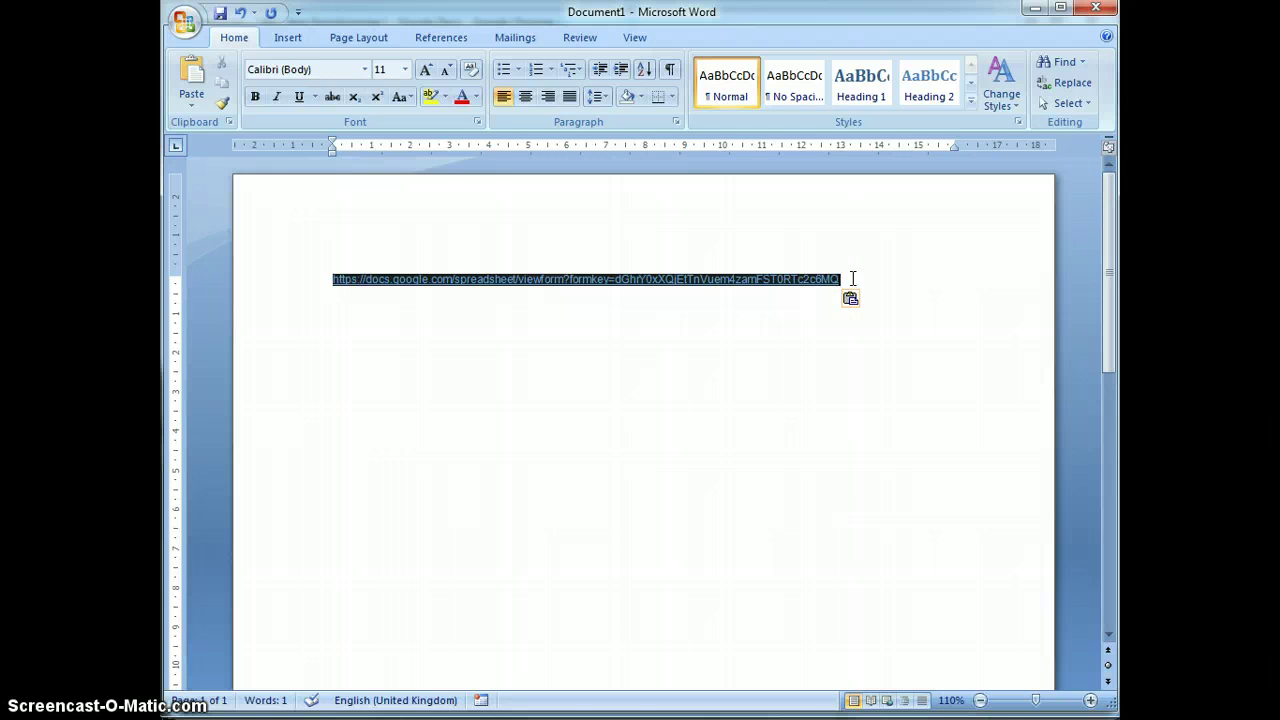
right_click(343, 338)
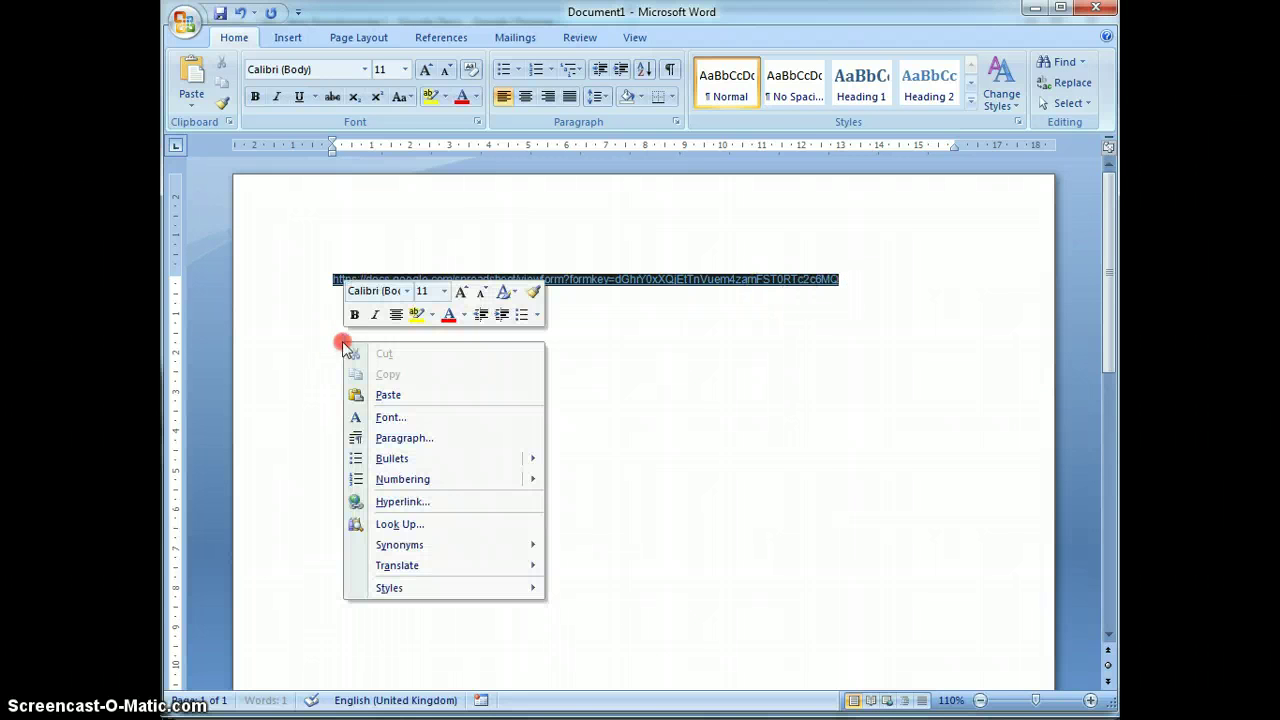
left_click(391, 391)
key("Return")
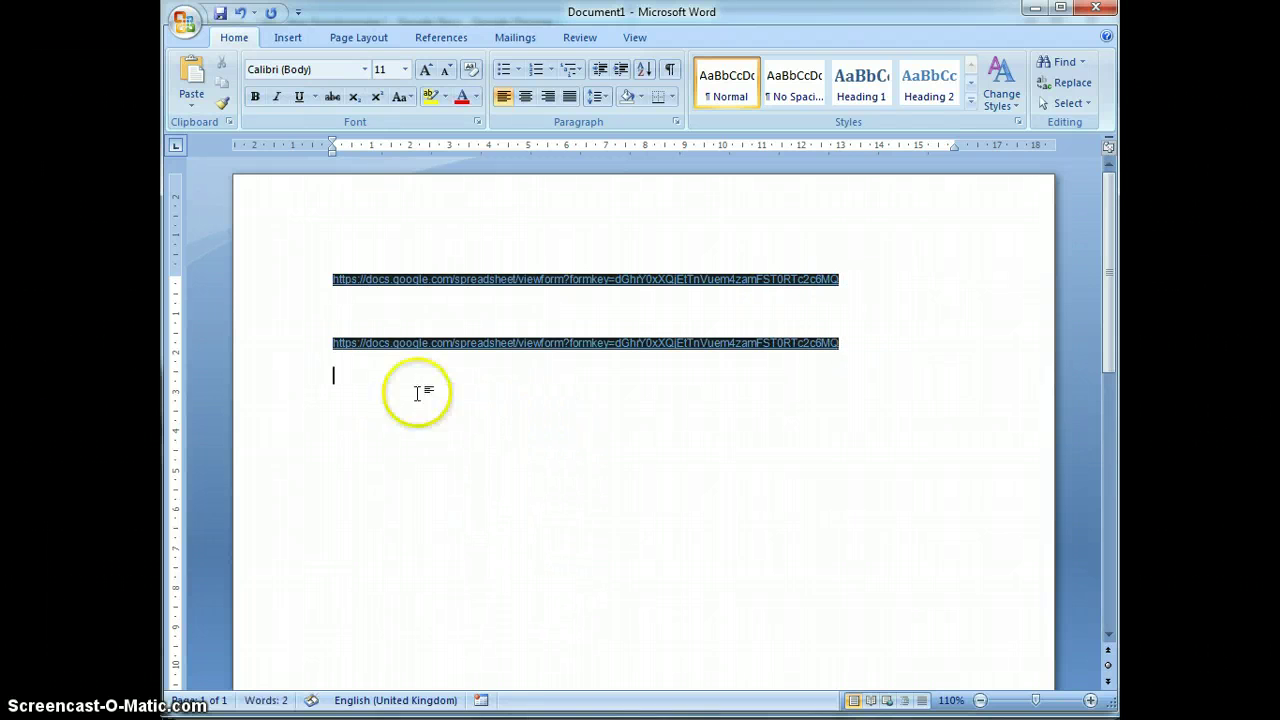
key("Return")
right_click(337, 408)
left_click(415, 465)
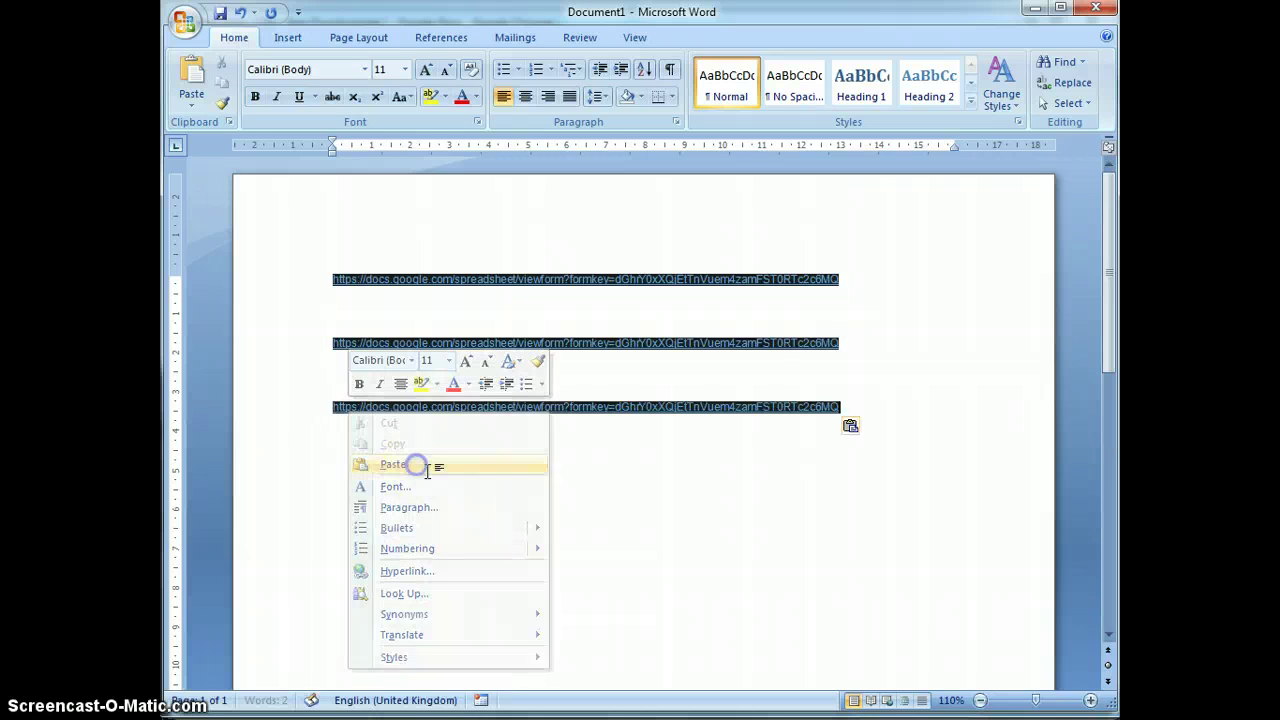
key("Return")
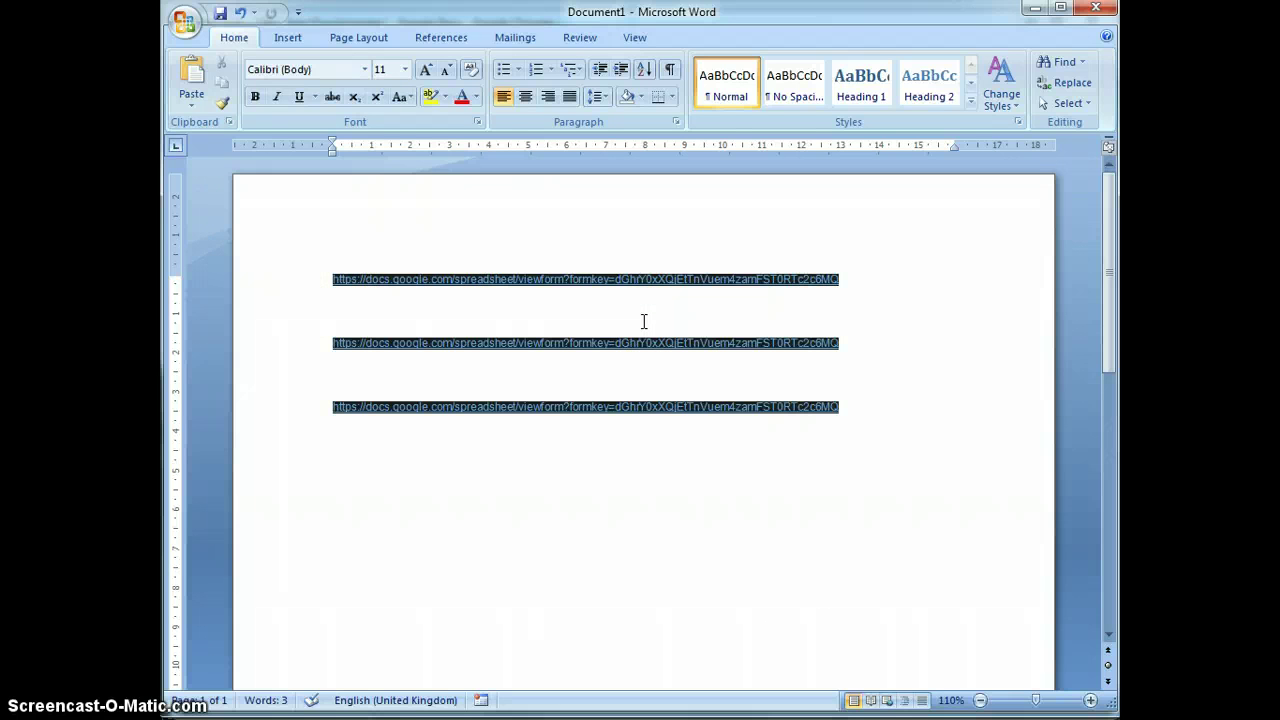
left_click_drag(300, 410, 277, 277)
key("Delete")
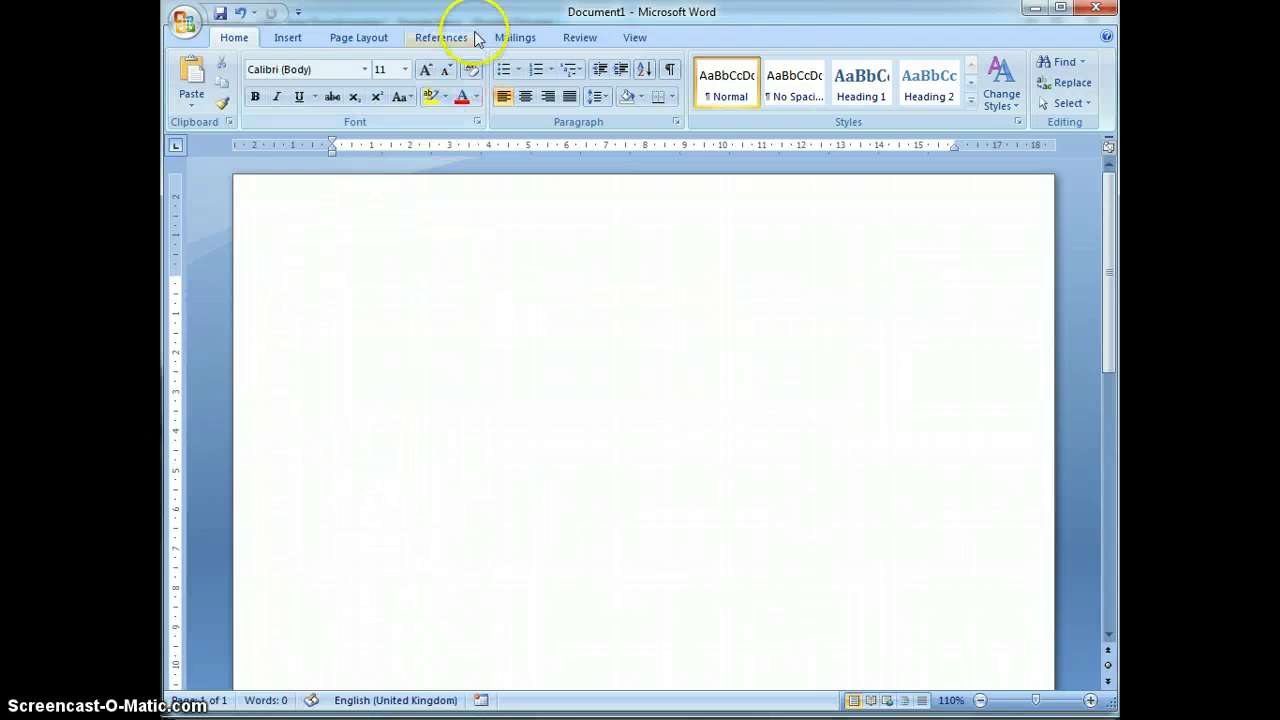
Minimise Word, switch to Chrome, and load goo.gl in a new tab
left_click(893, 714)
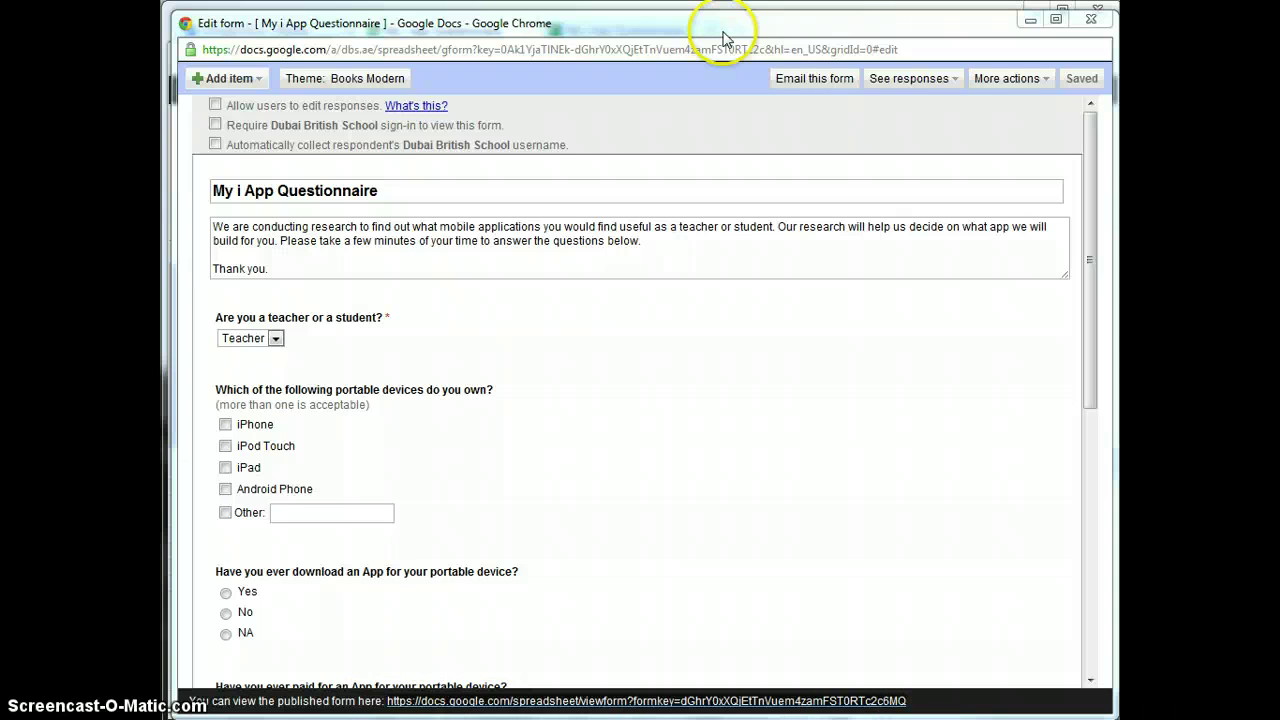
key("alt+Tab")
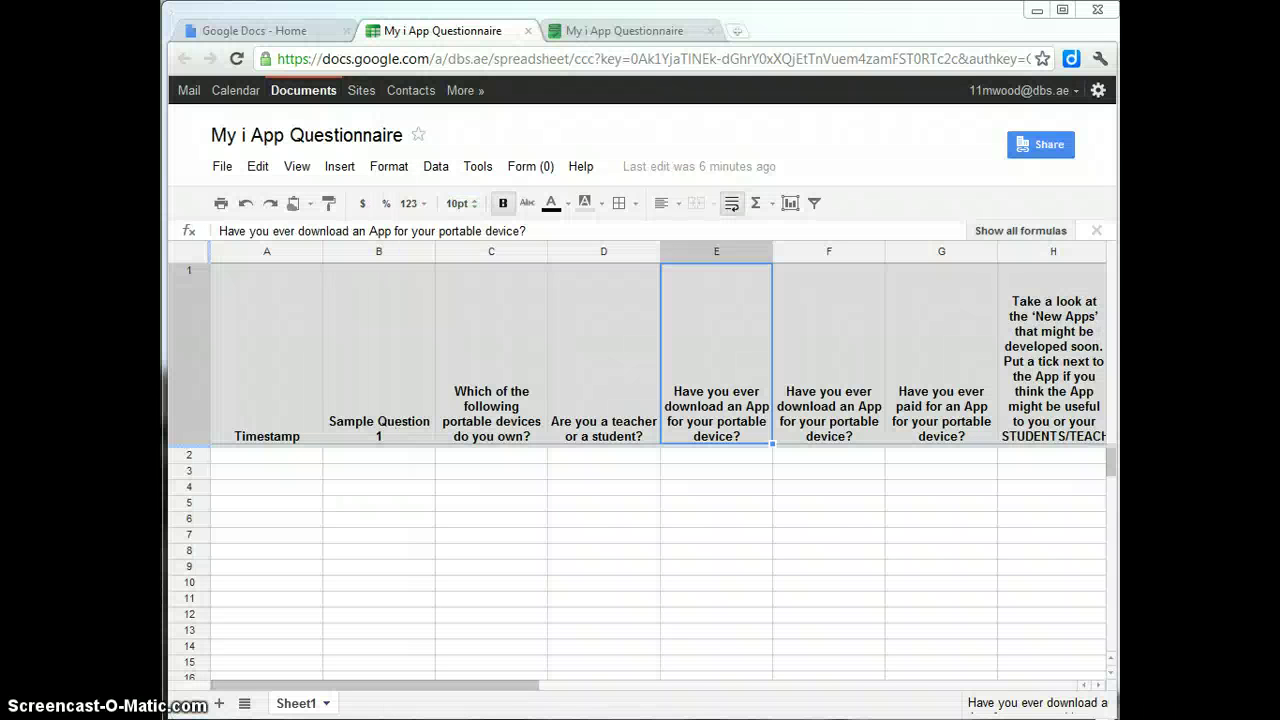
left_click(737, 31)
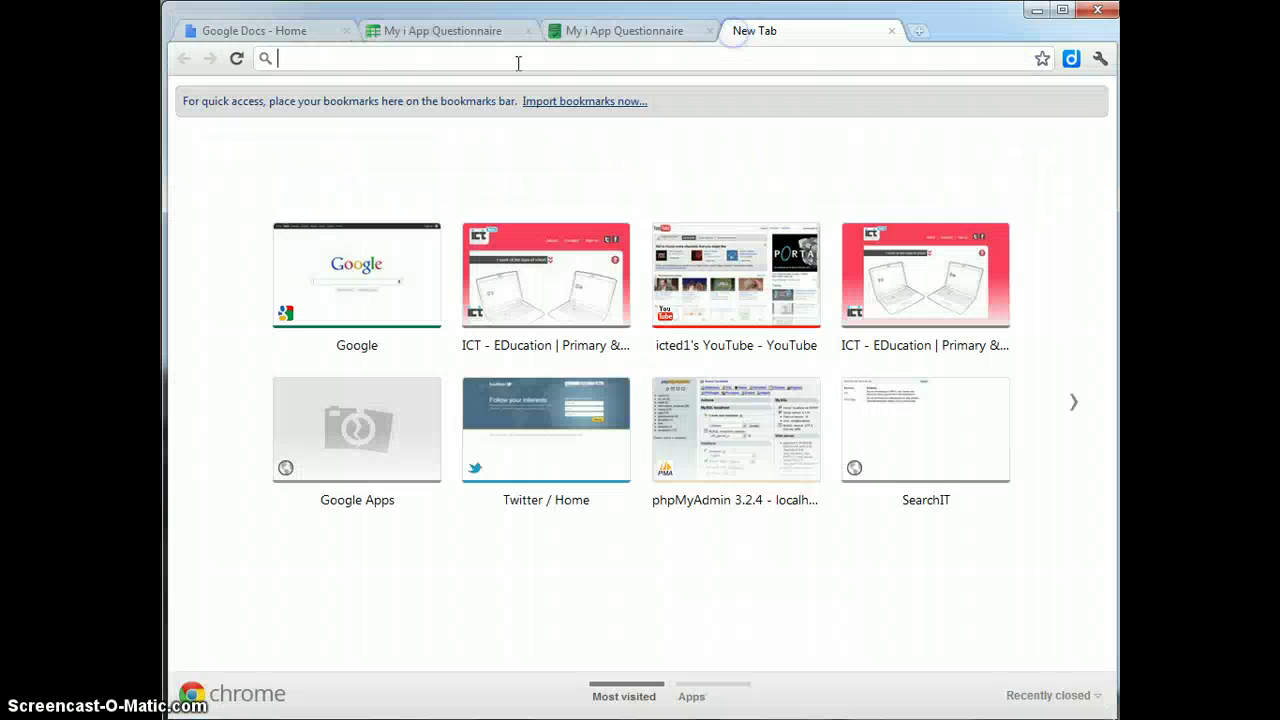
left_click(294, 57)
type("go")
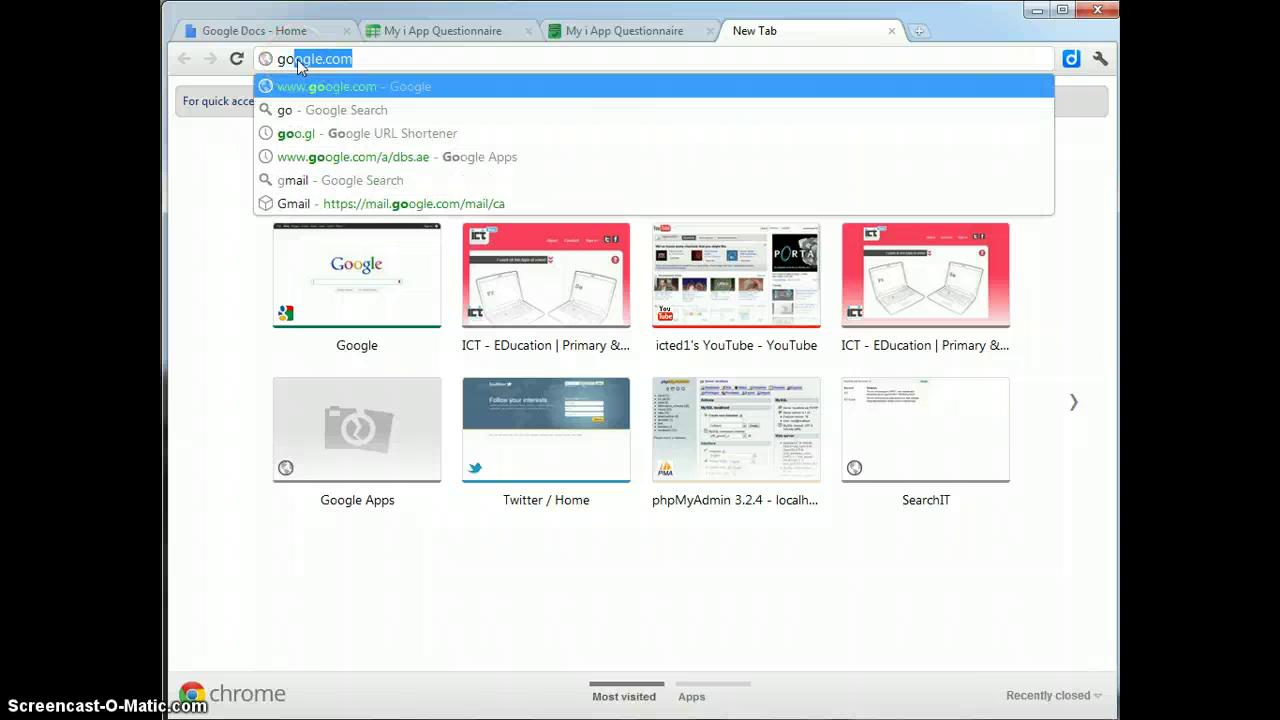
type("o.gl")
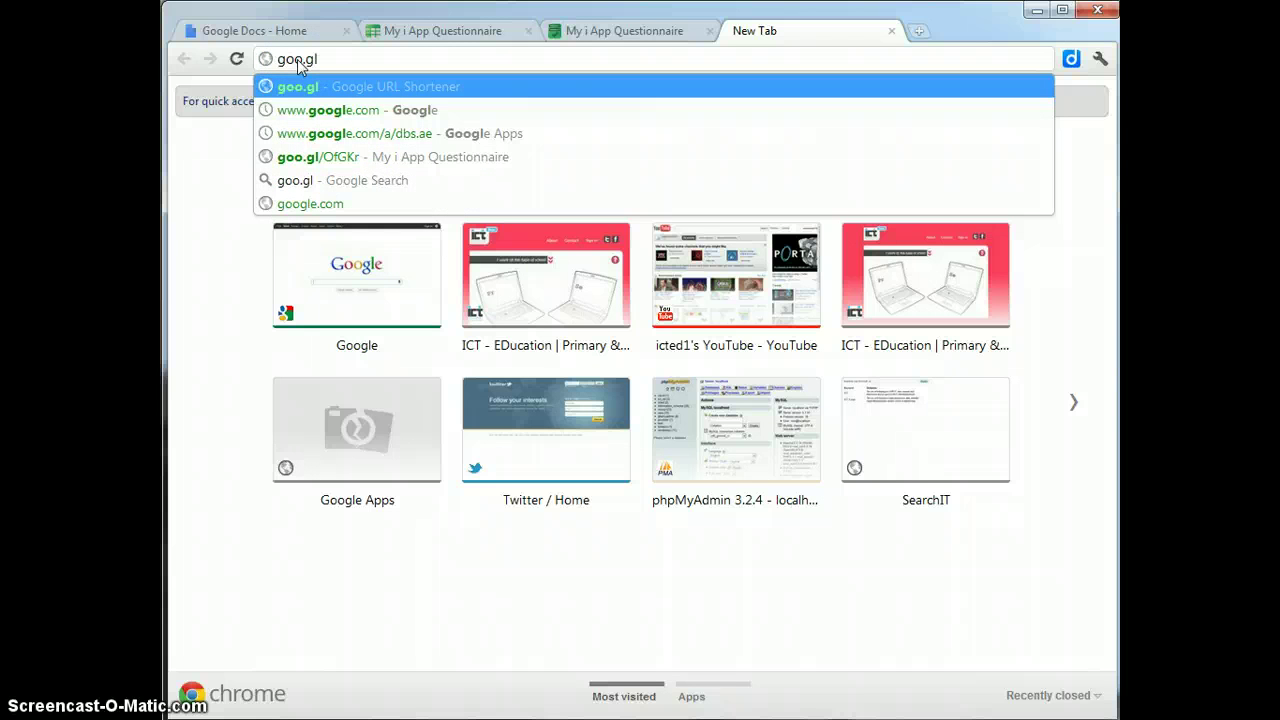
key("Return")
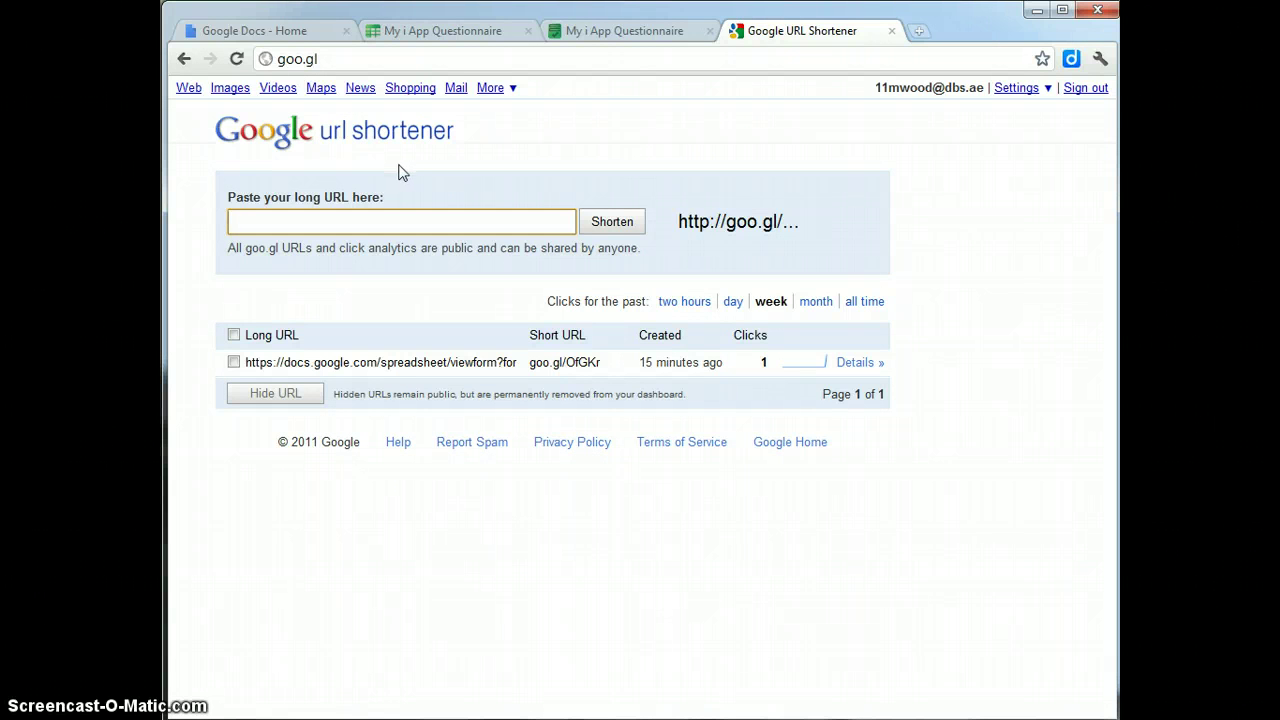
left_click(259, 222)
left_click(249, 224)
right_click(247, 224)
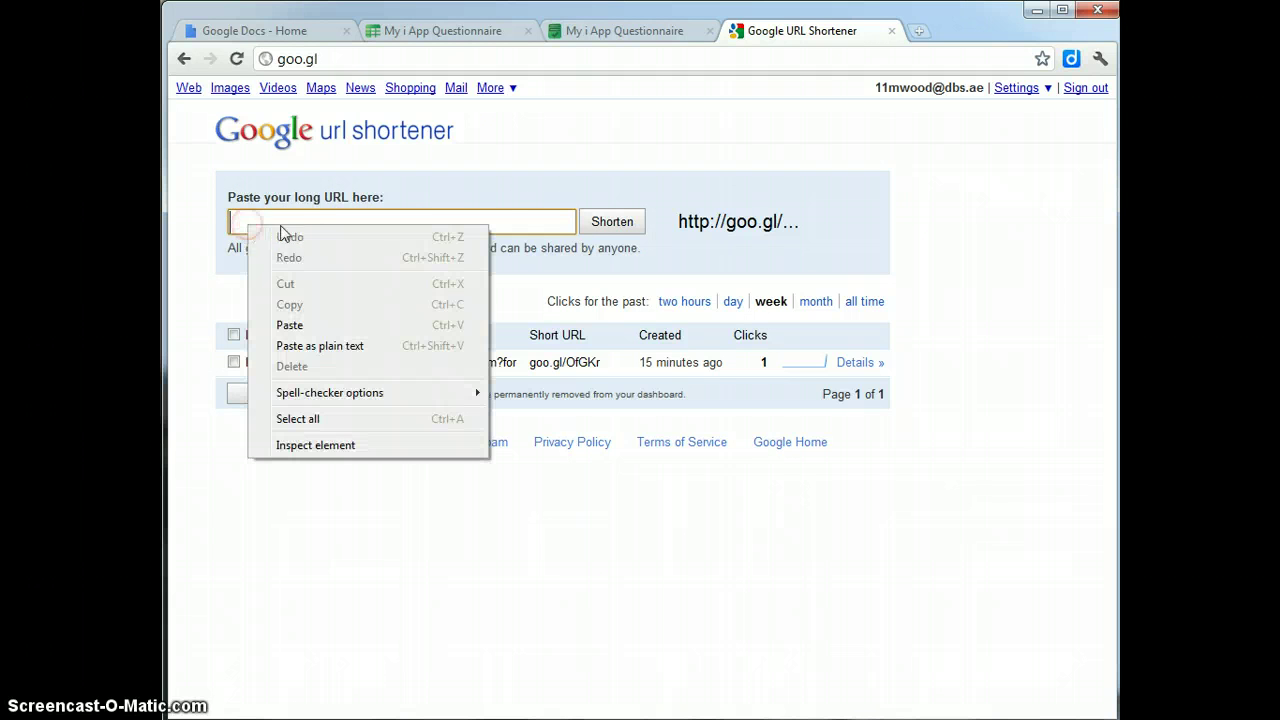
left_click(290, 325)
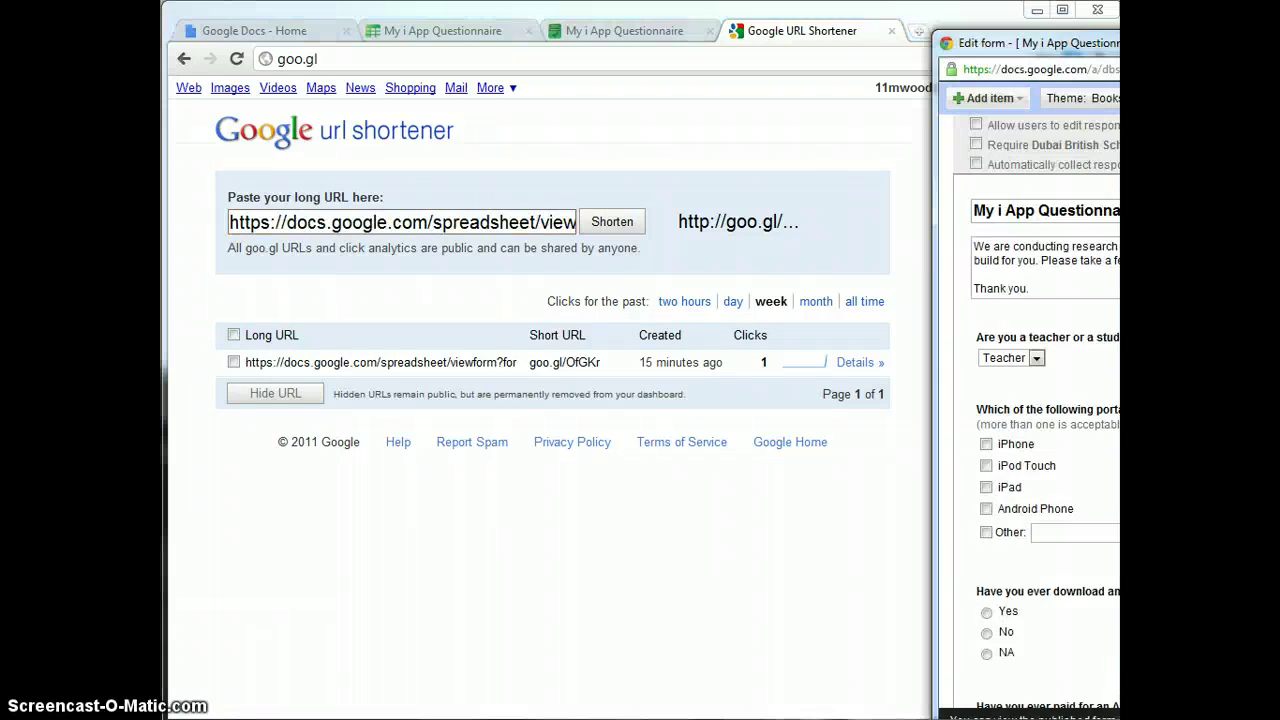
left_click_drag(1119, 18, 885, 27)
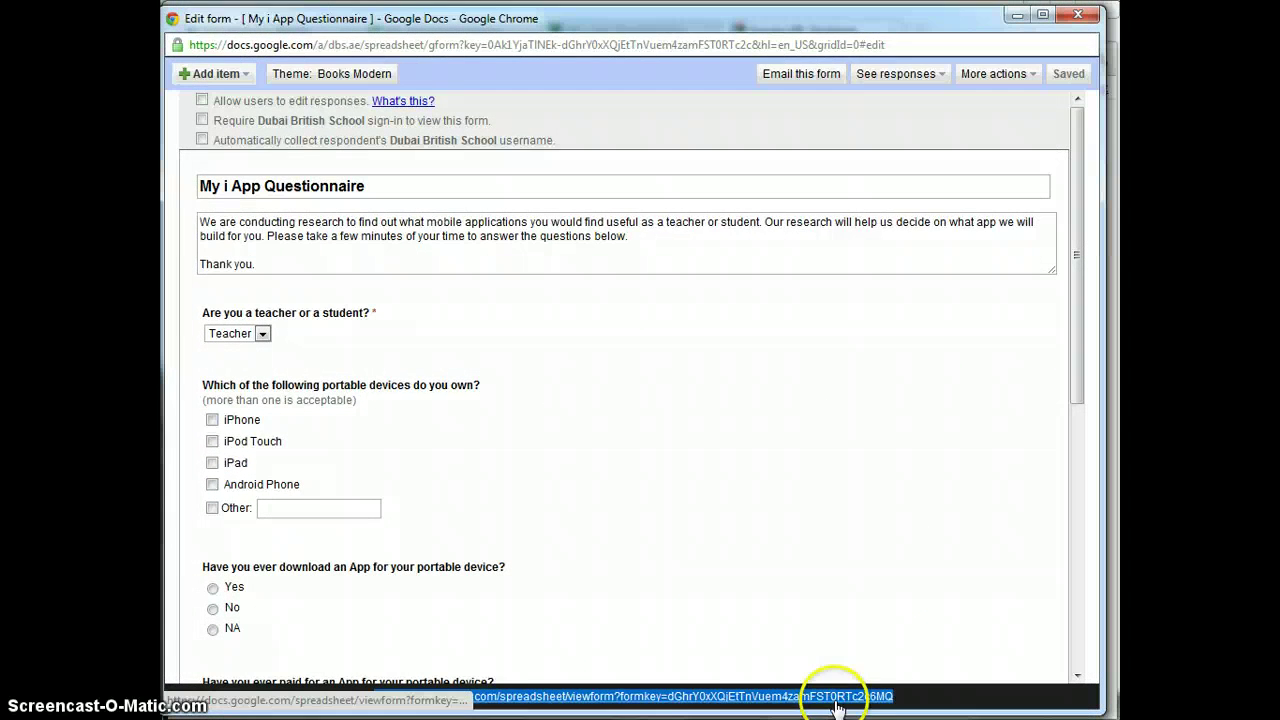
left_click_drag(820, 25, 1119, 30)
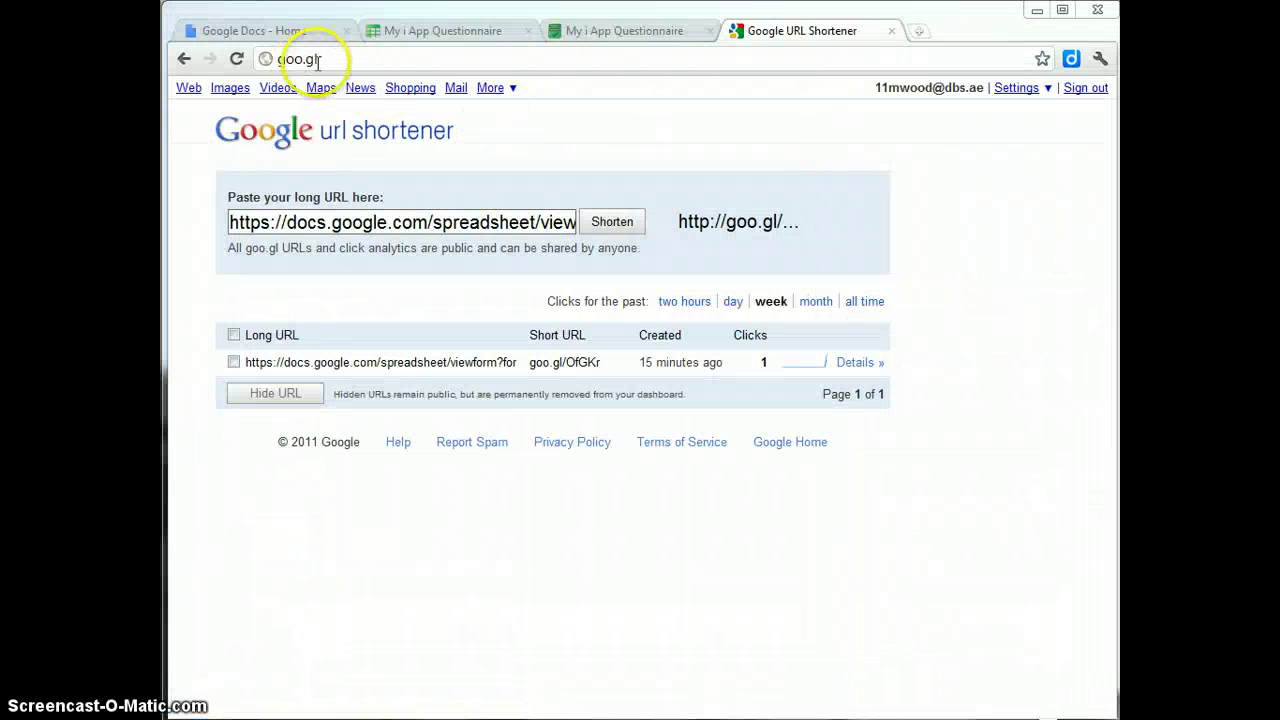
left_click(310, 225)
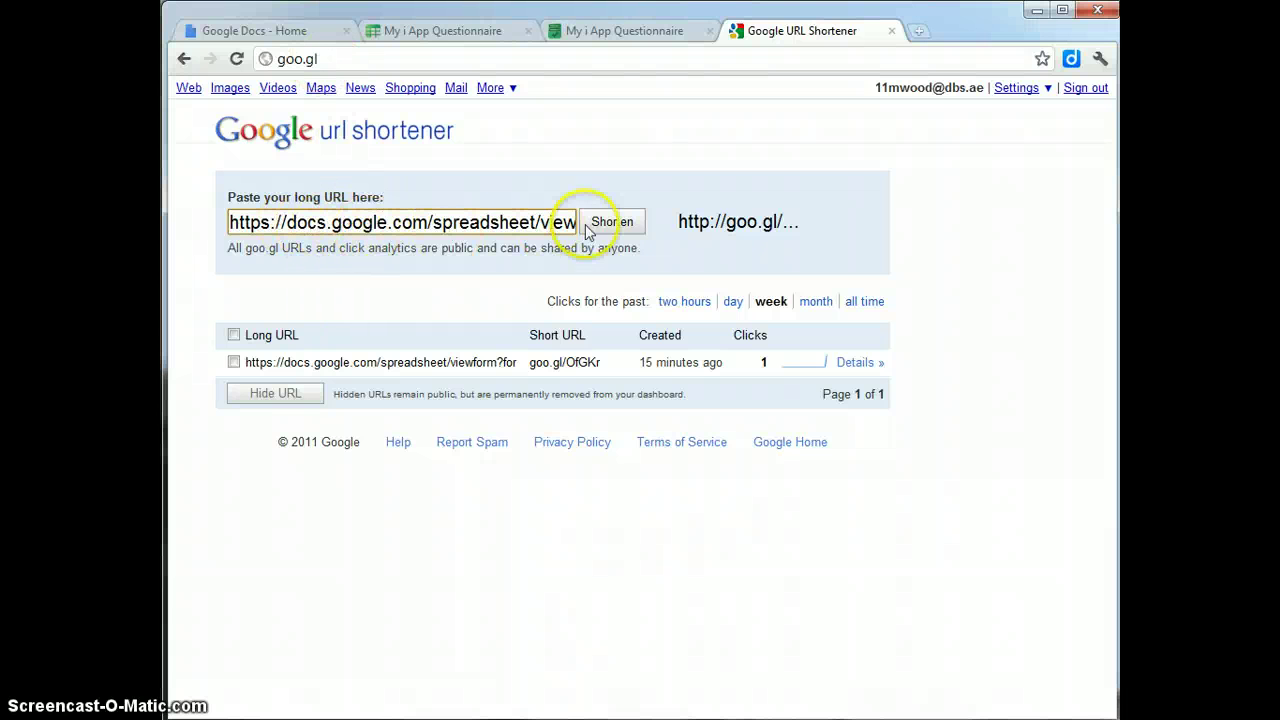
left_click(616, 229)
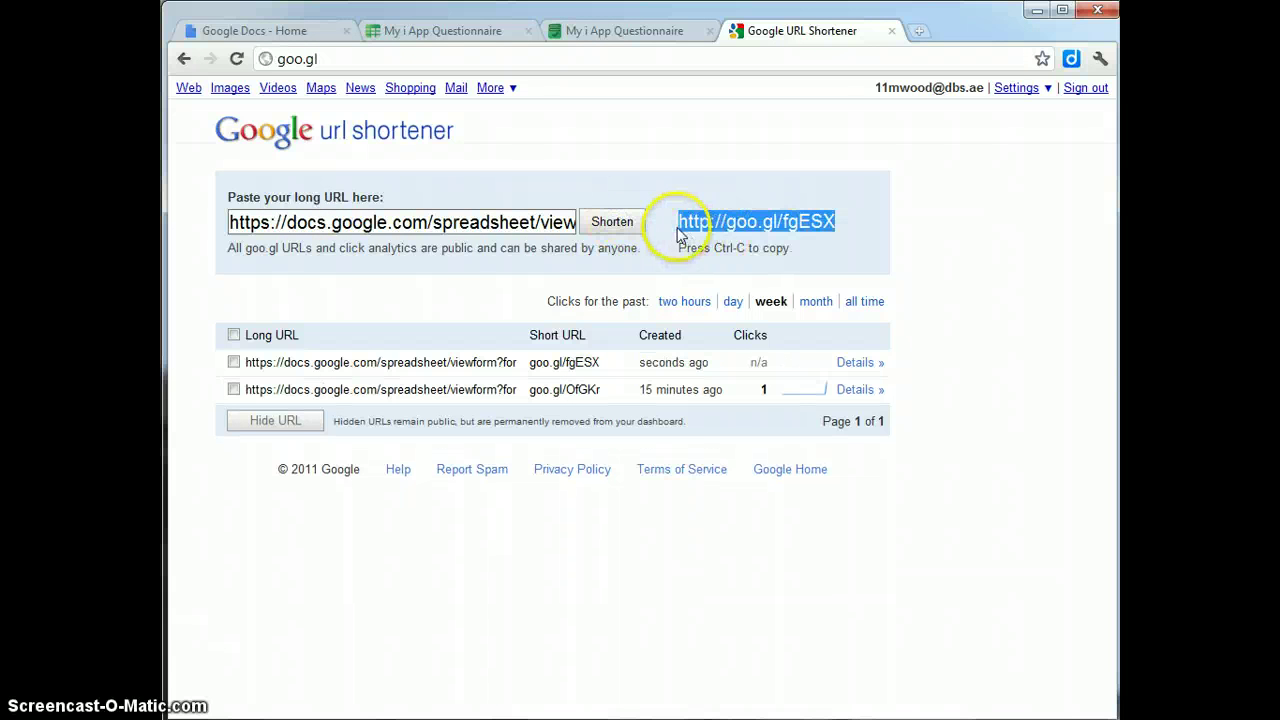
right_click(818, 229)
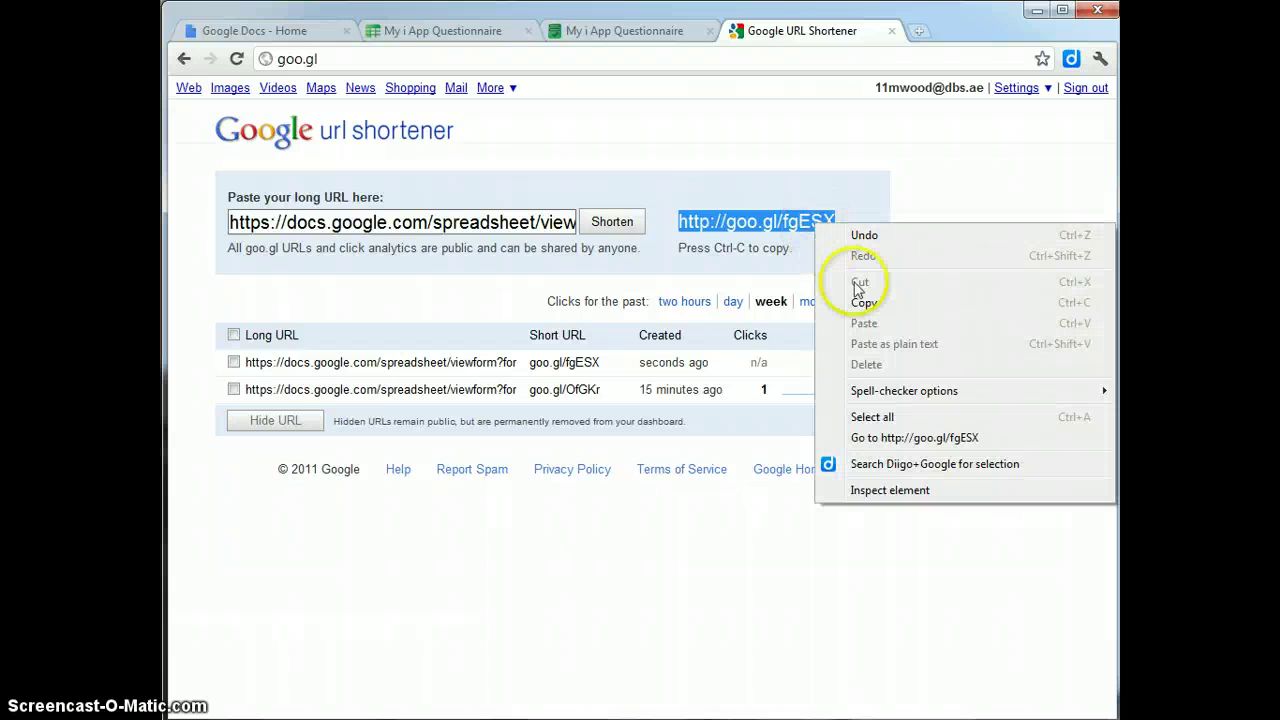
left_click(864, 304)
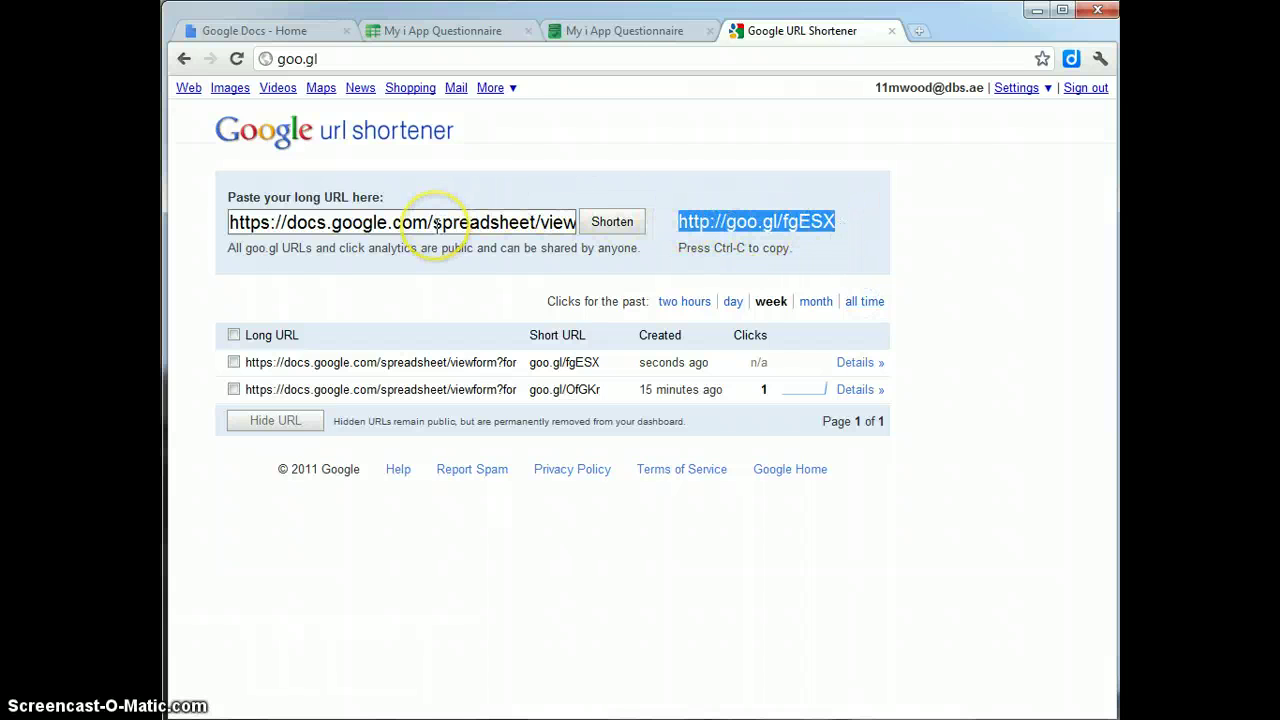
left_click(919, 33)
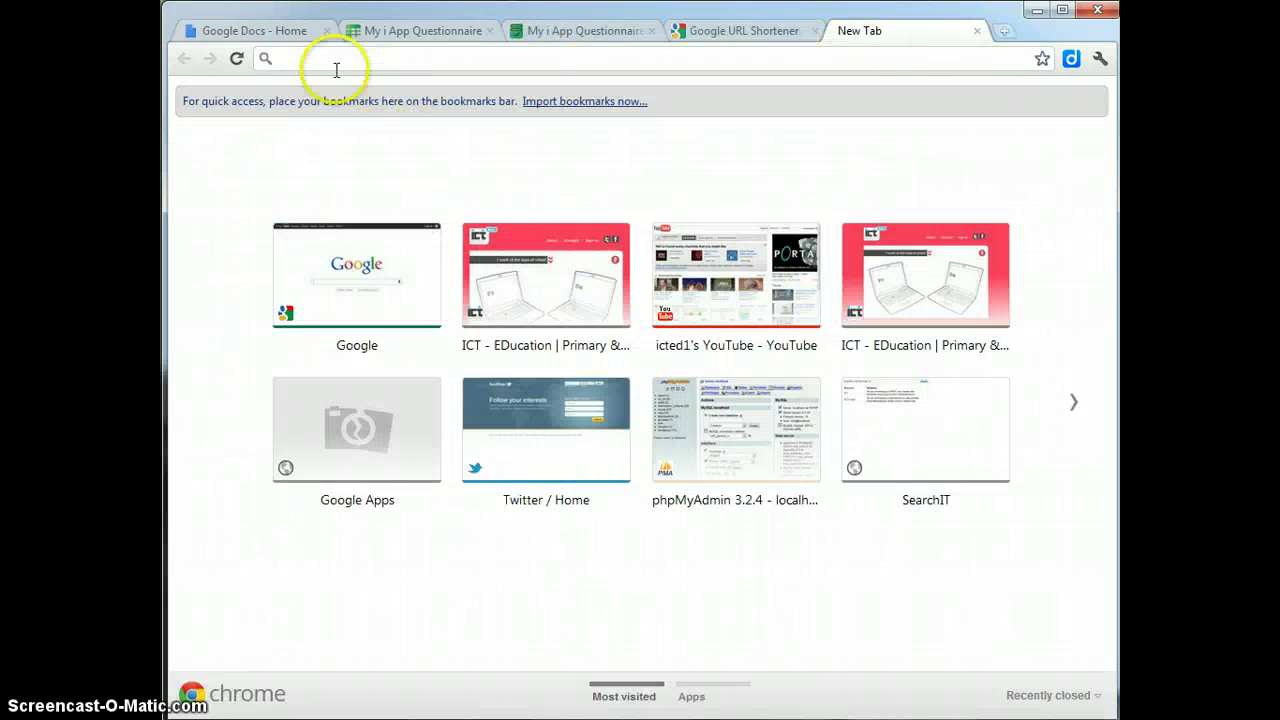
right_click(286, 59)
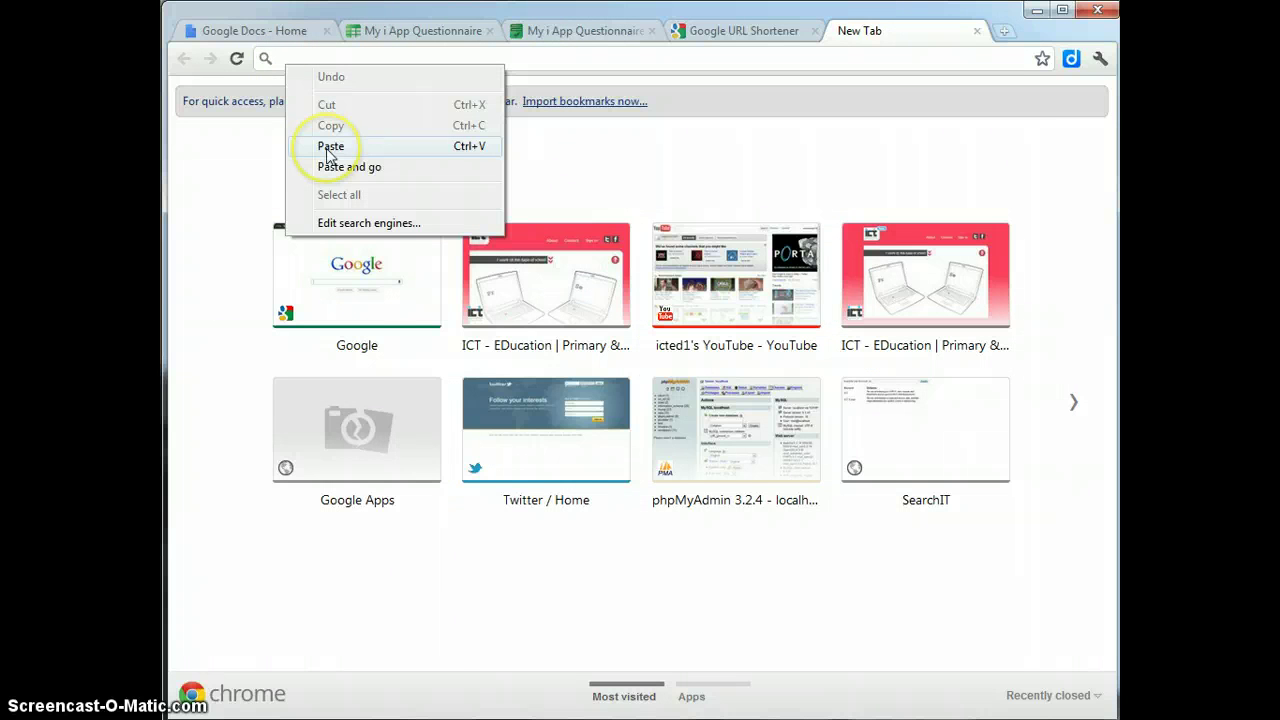
left_click(329, 147)
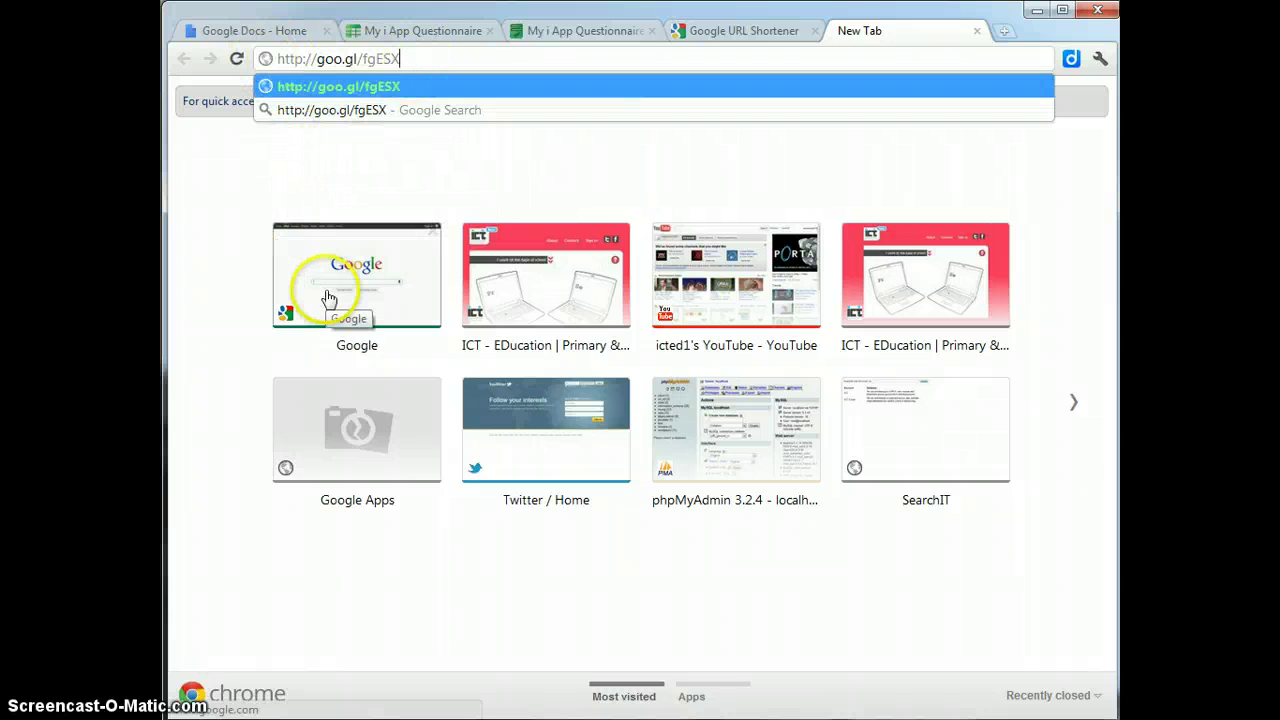
key("Return")
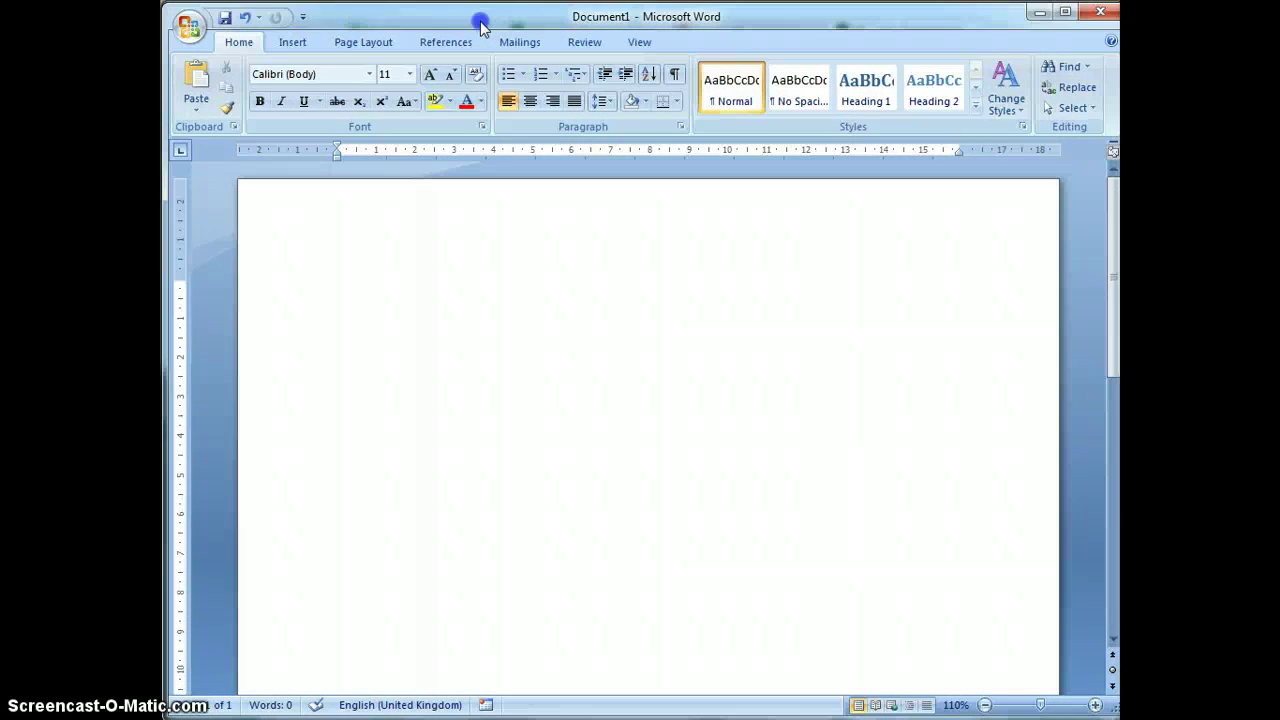
right_click(350, 291)
left_click(396, 345)
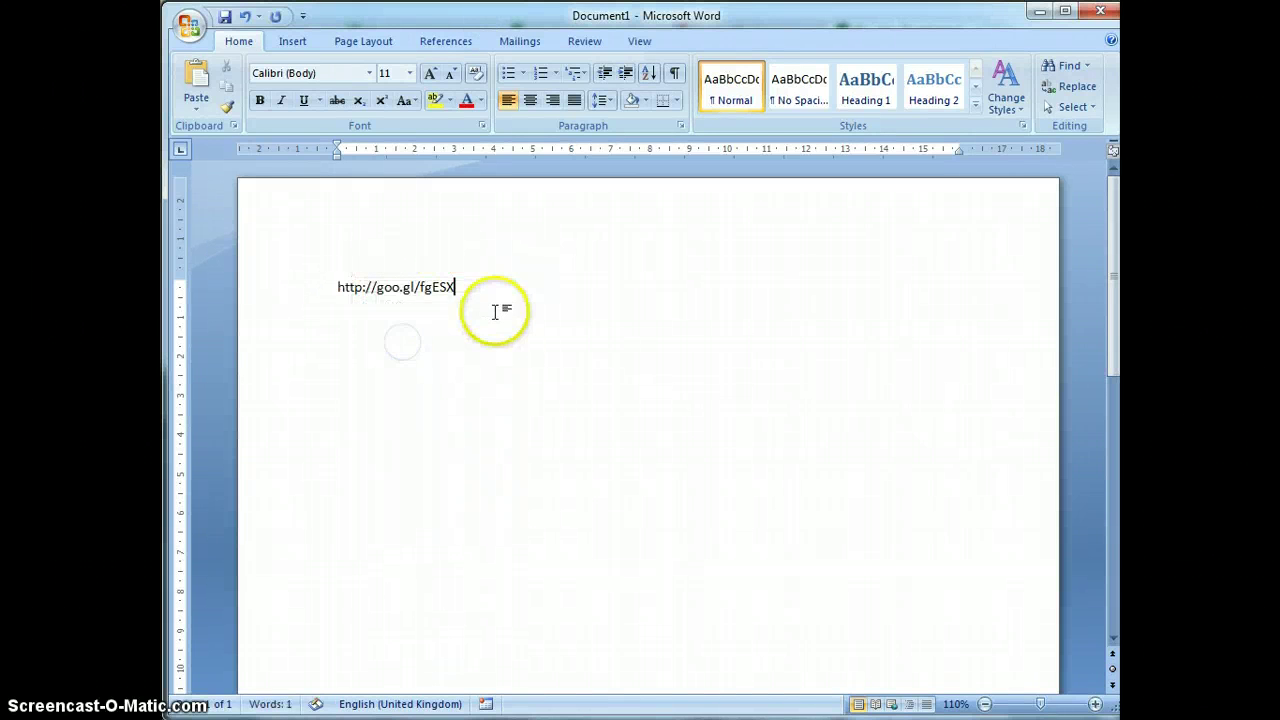
key("Return")
key("Return")
right_click(350, 342)
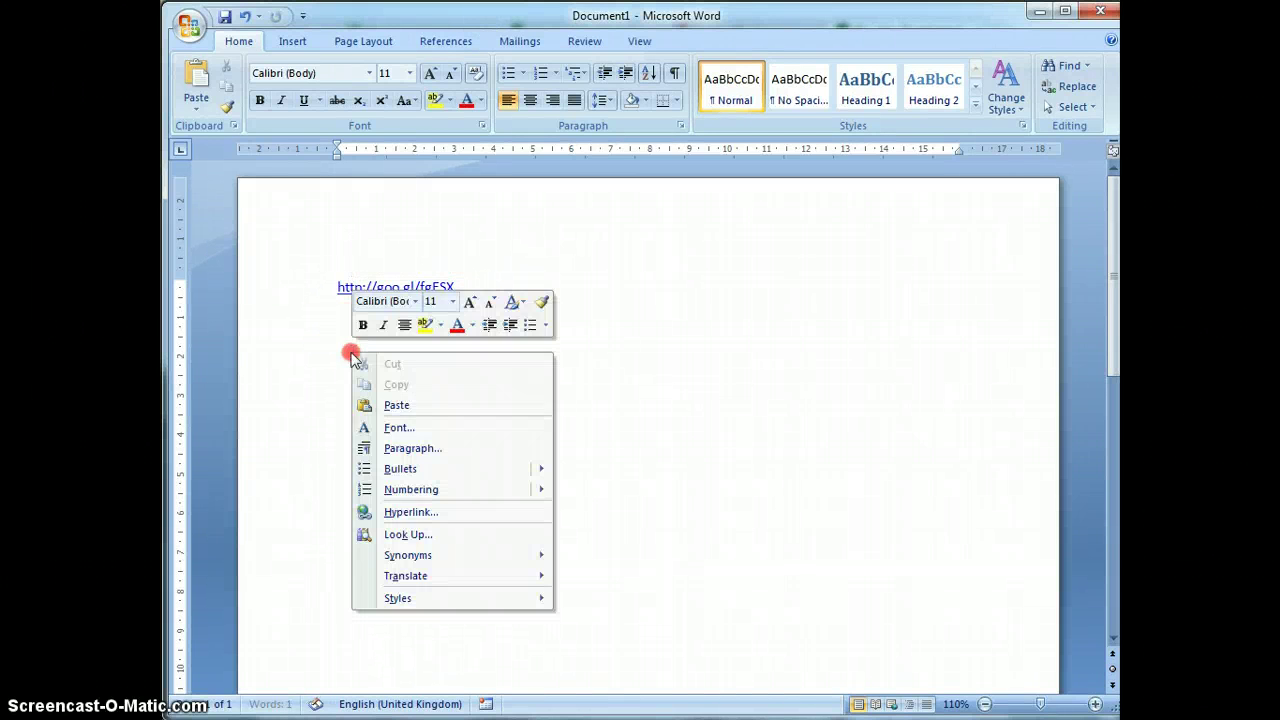
left_click(398, 402)
key("Return")
key("Return")
Paste the short link a third and fourth time on new lines below
left_click(347, 432)
right_click(347, 432)
left_click(400, 486)
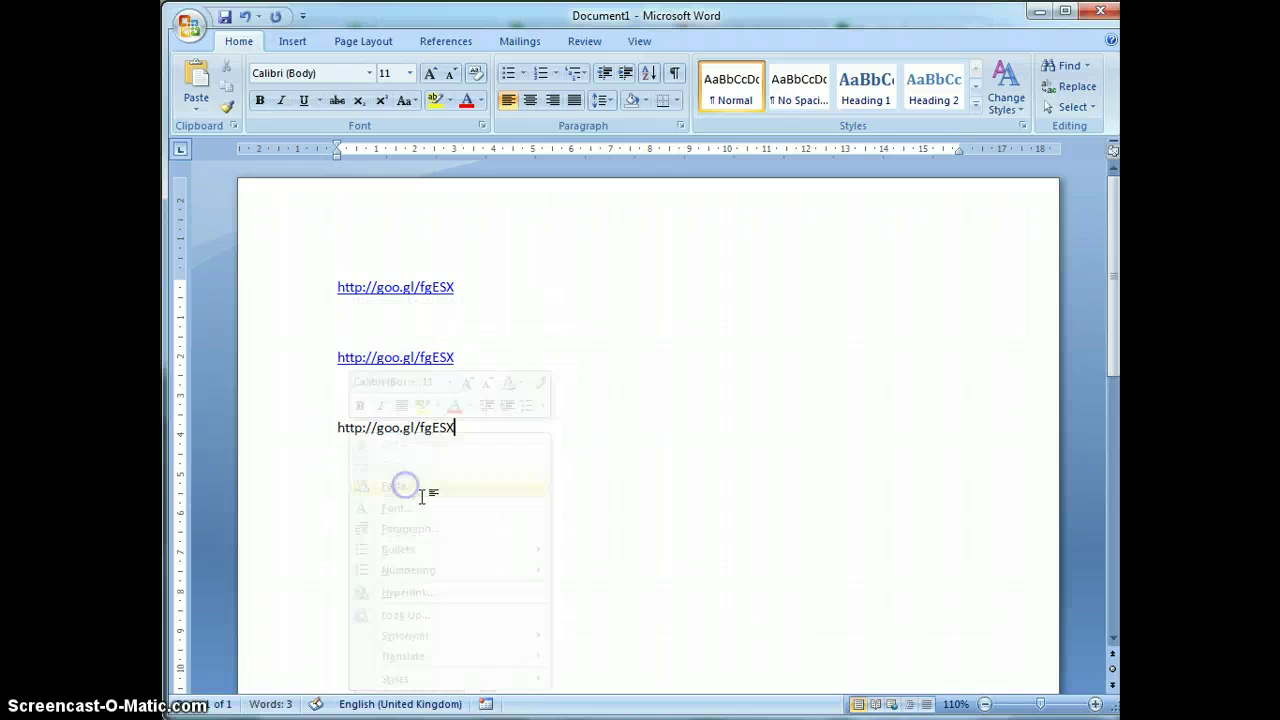
key("Return")
key("Return")
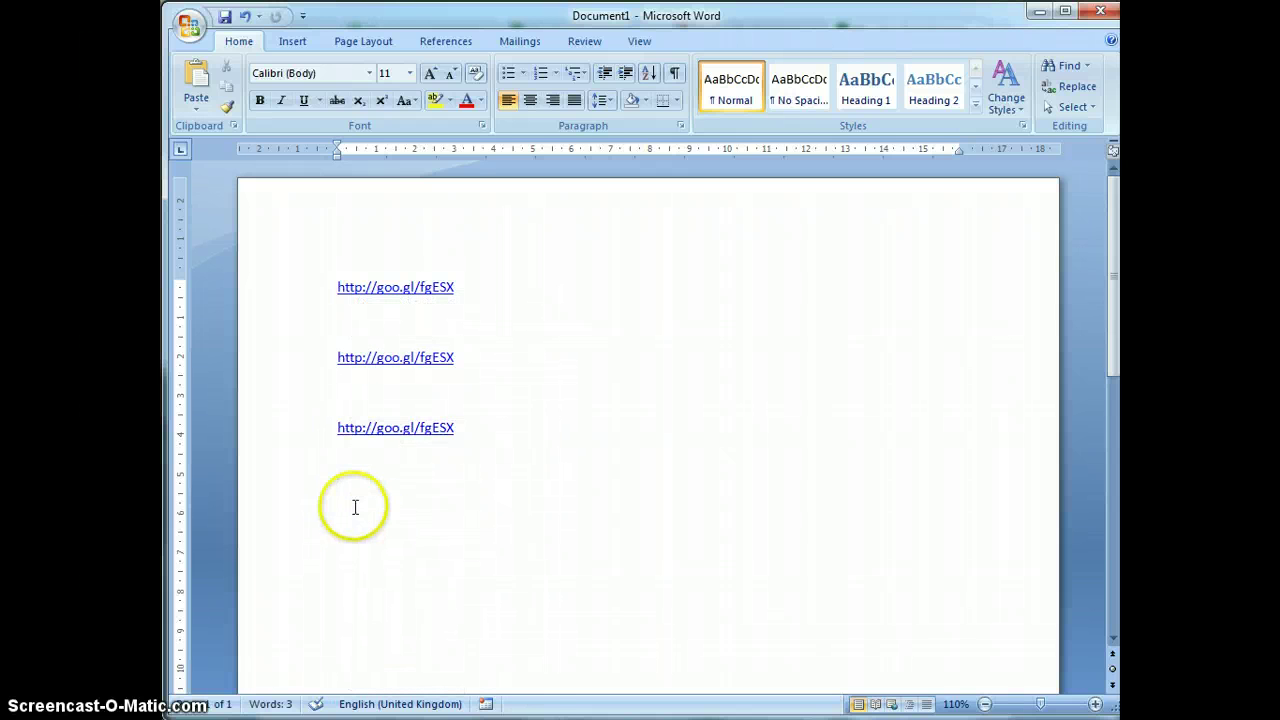
right_click(354, 509)
left_click(398, 552)
key("Return")
key("Return")
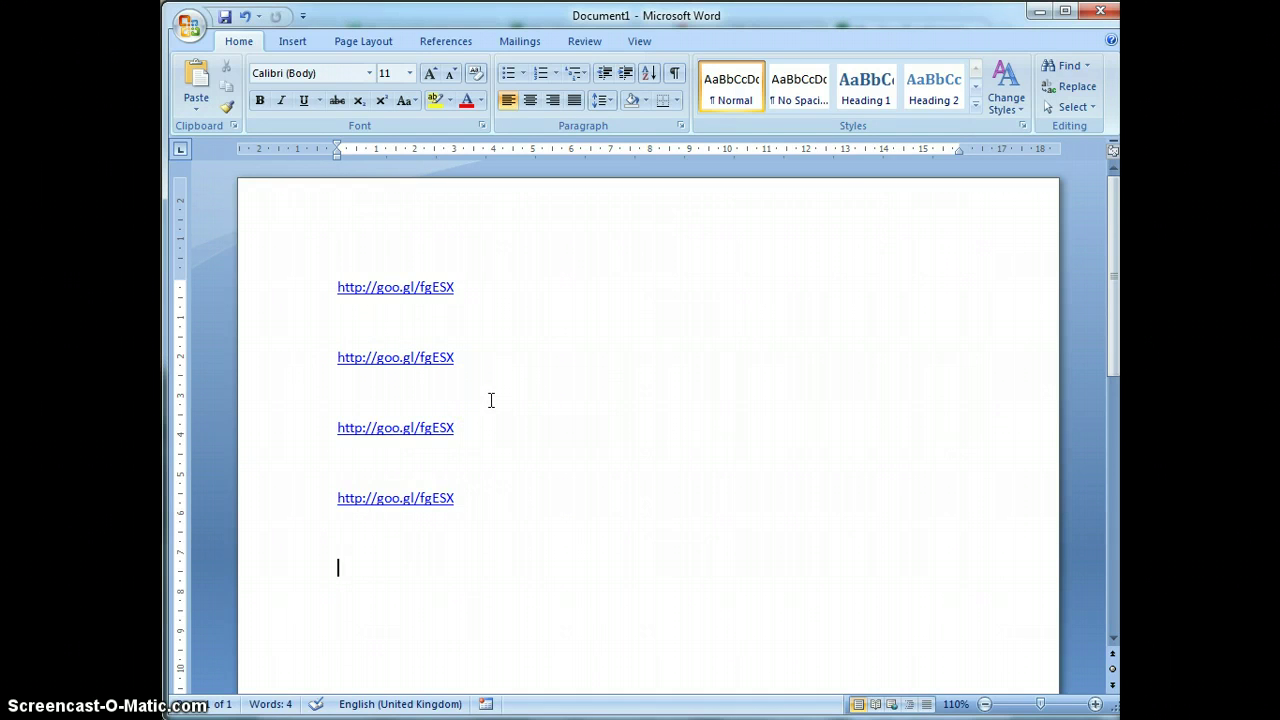
left_click(542, 556)
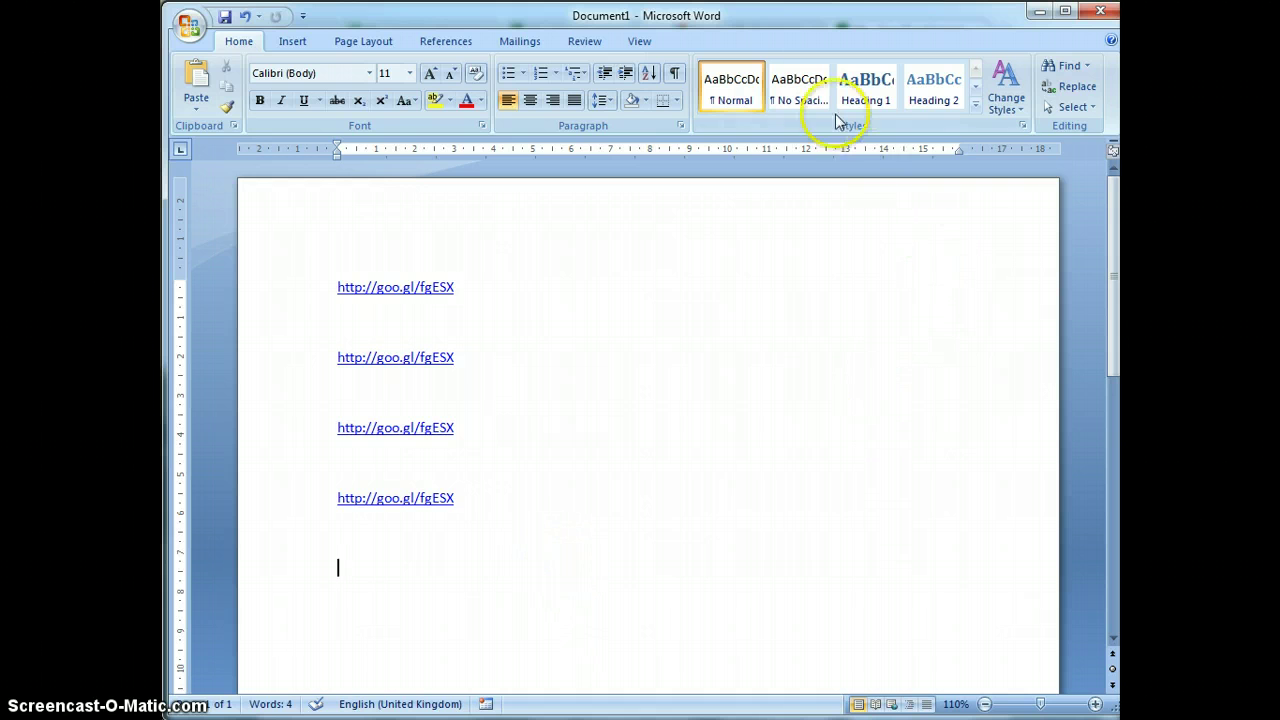